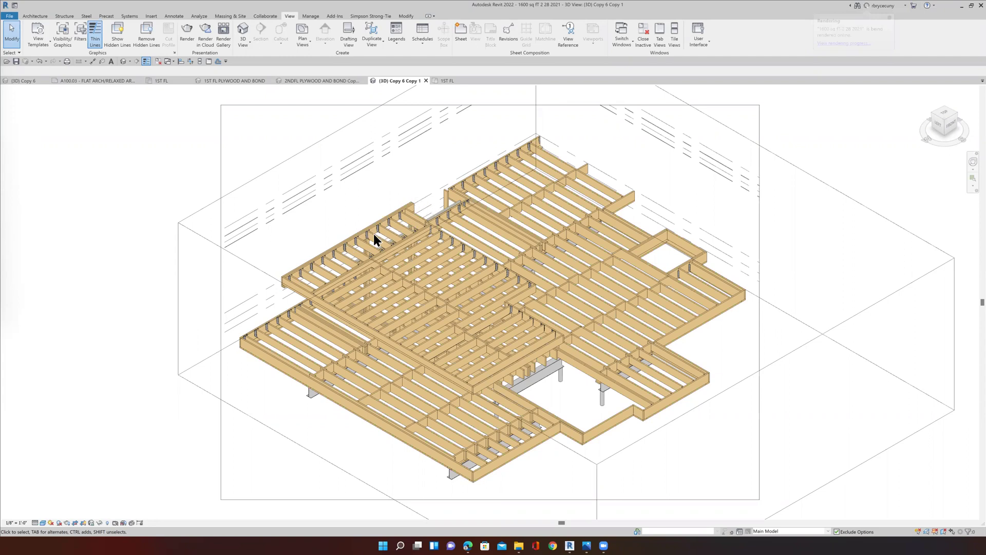
Step: Zoom and pan the 3D floor-framing view to inspect the joist hangers
scroll(362, 234, "up", 5)
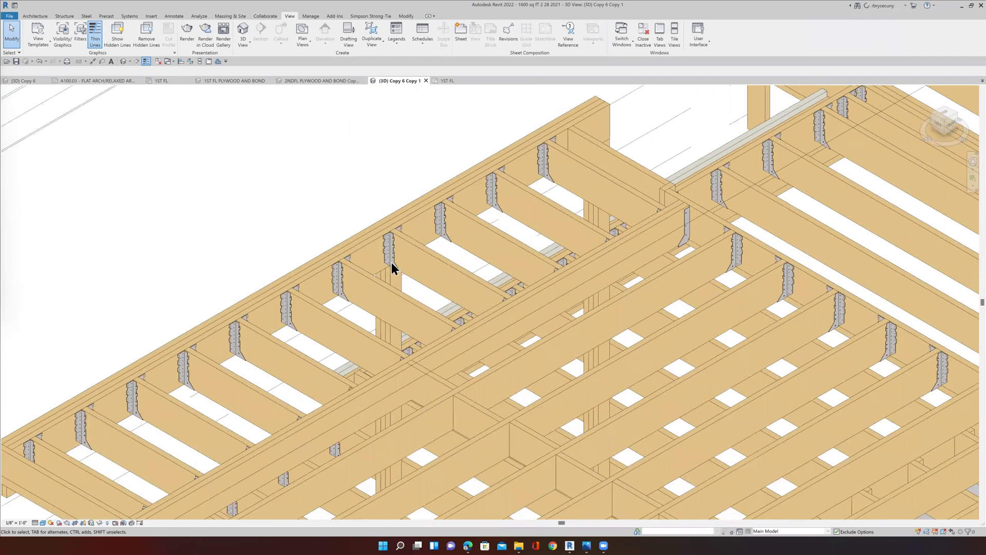
scroll(392, 264, "up", 3)
scroll(401, 270, "down", 5)
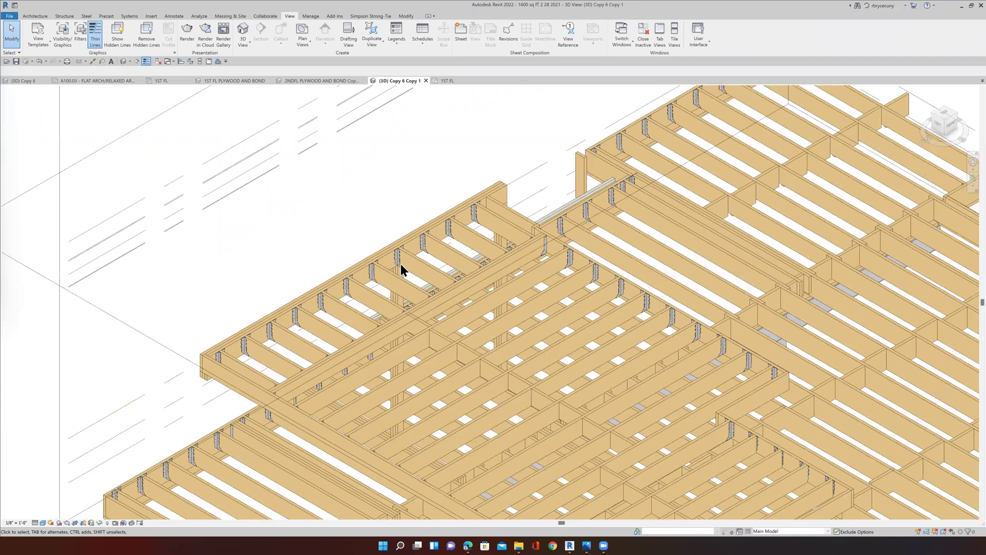
scroll(401, 270, "down", 5)
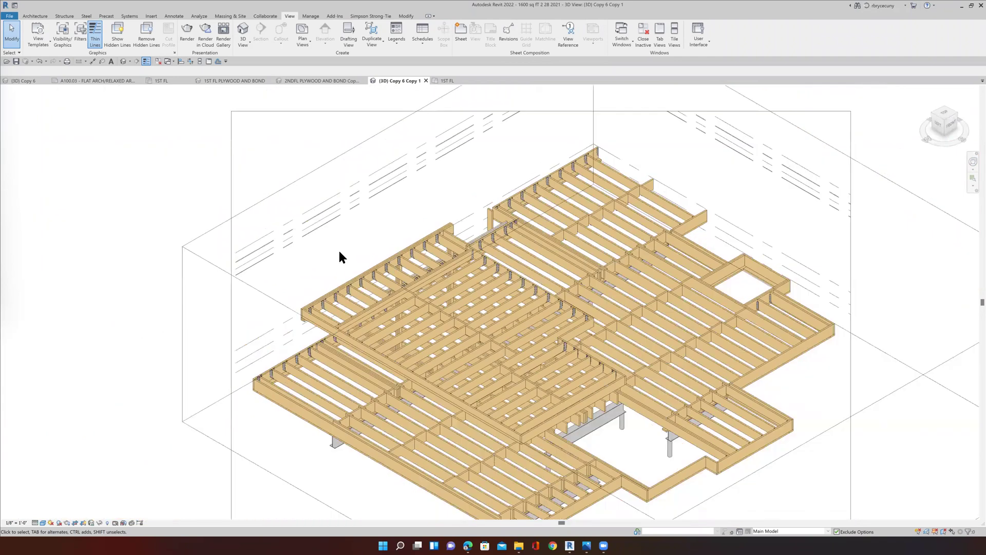
middle_click_drag(339, 230, 347, 209)
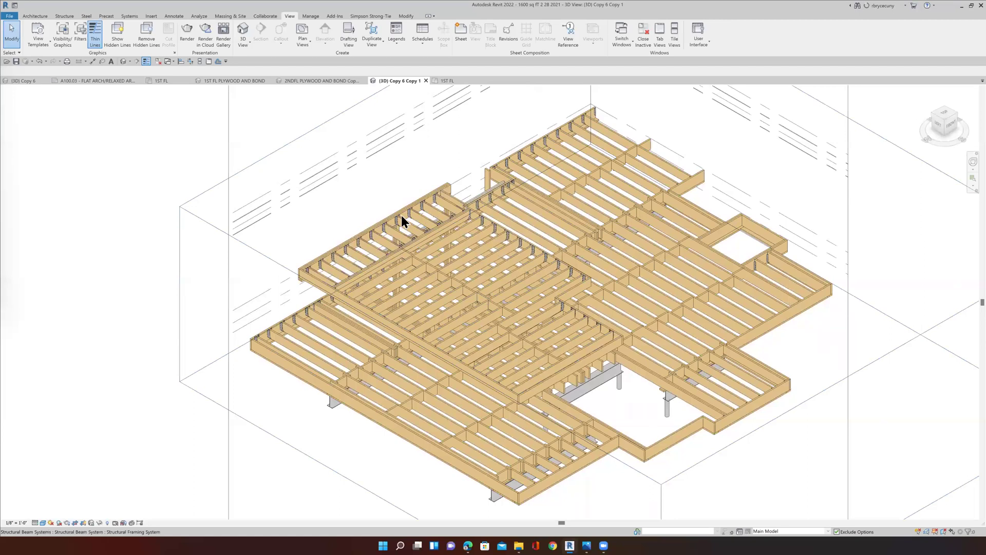
Step: Zoom in further and float the Project Browser beside the 3D view
scroll(411, 226, "up", 1)
scroll(413, 228, "up", 3)
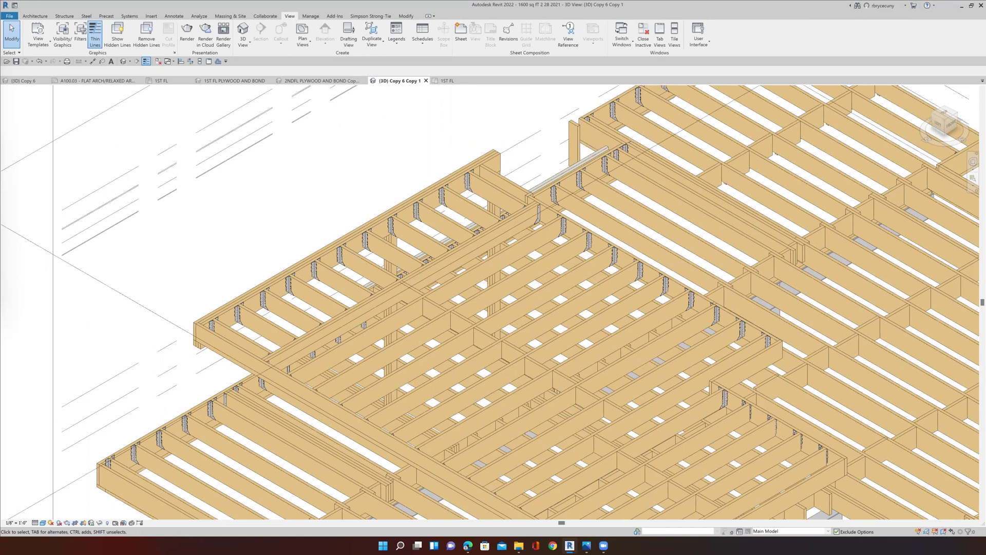
left_click_drag(0, 106, 189, 105)
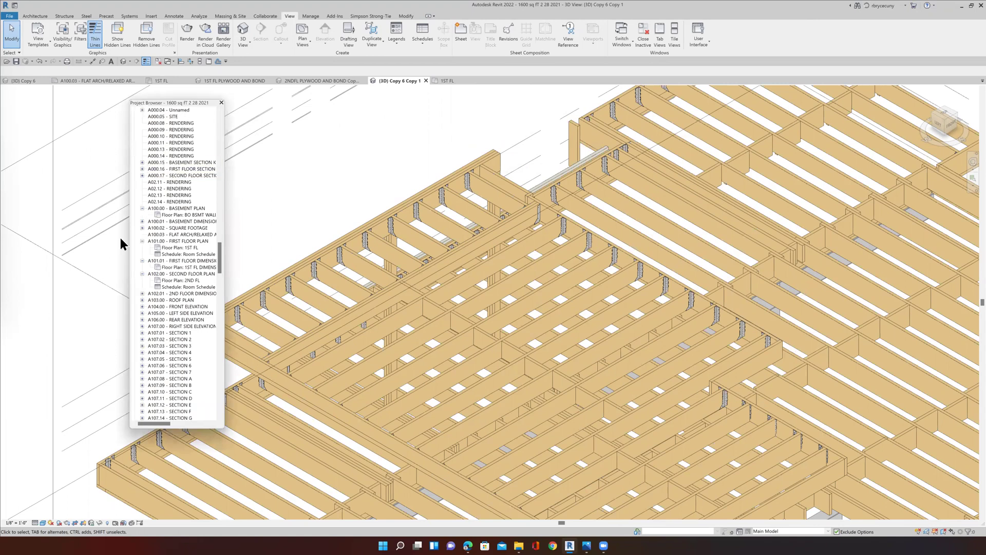
scroll(160, 334, "down", 8)
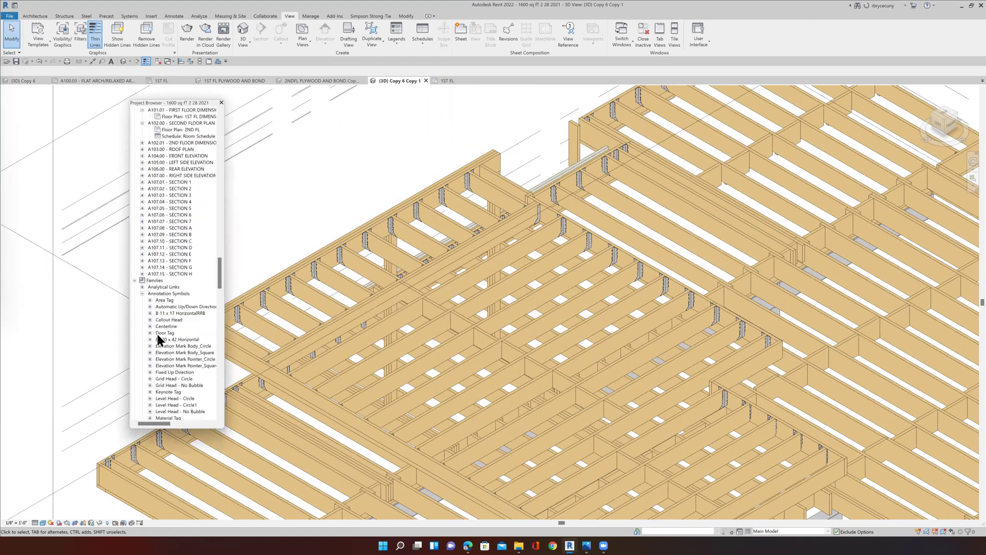
scroll(163, 342, "down", 14)
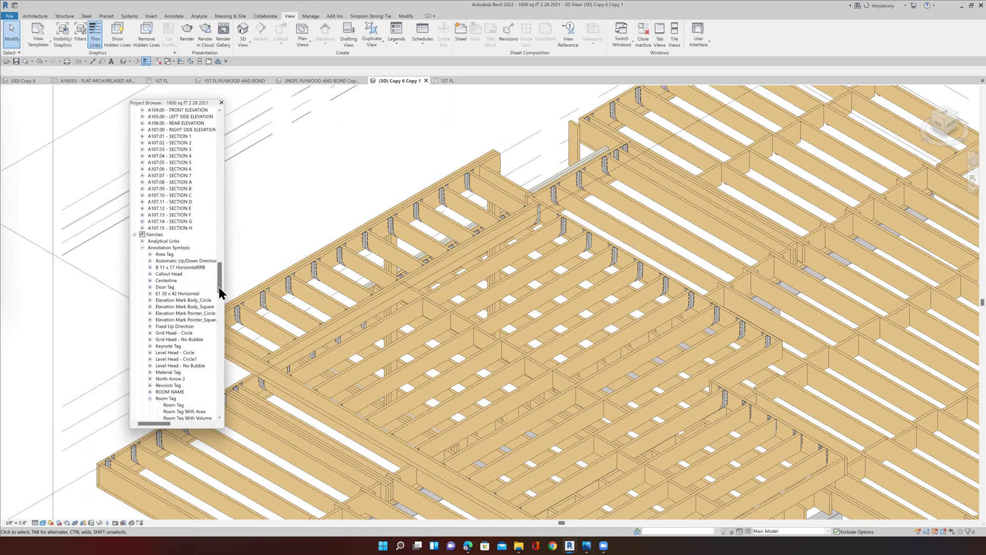
mouse_move(218, 323)
left_mouse_down()
mouse_move(217, 367)
mouse_move(218, 269)
left_mouse_up()
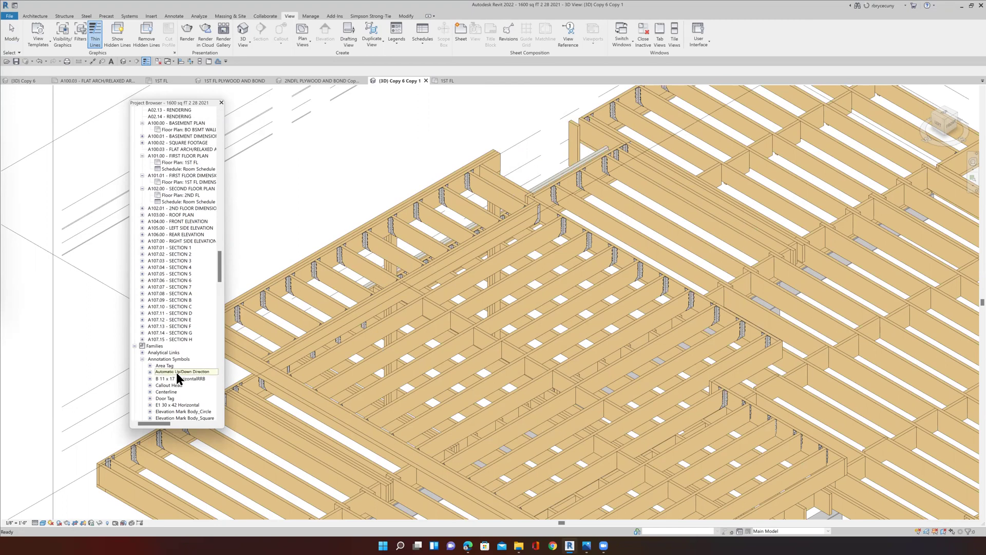
scroll(186, 252, "up", 7)
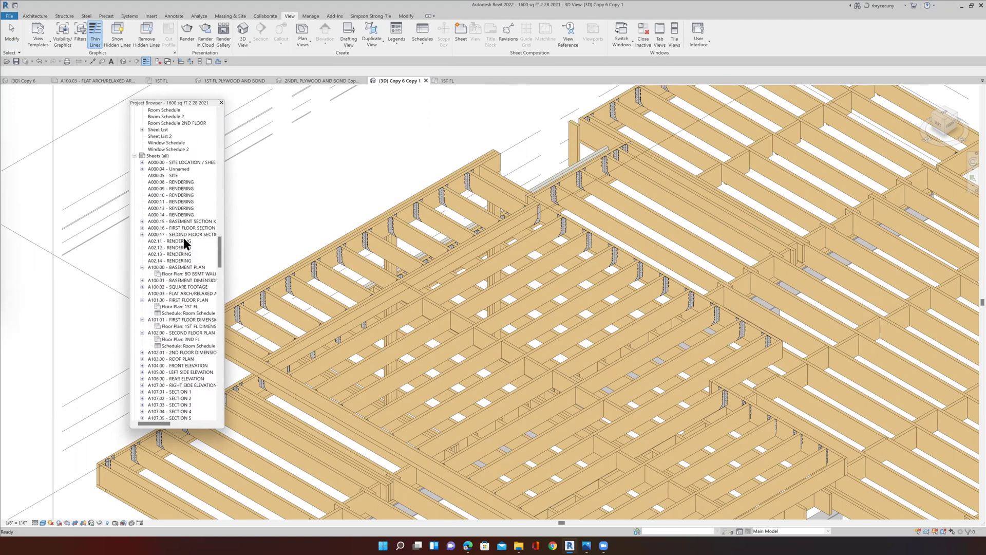
scroll(184, 246, "up", 1)
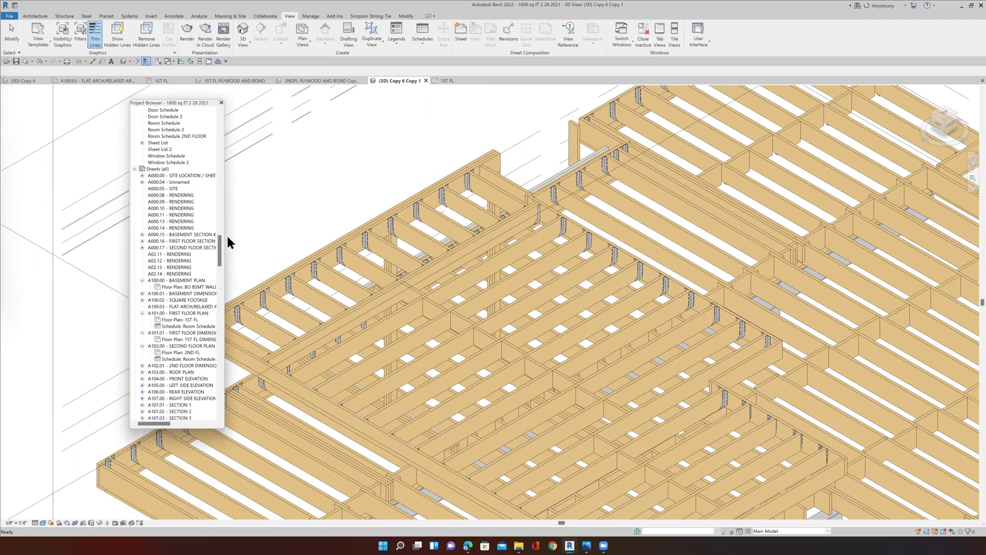
scroll(173, 237, "up", 3)
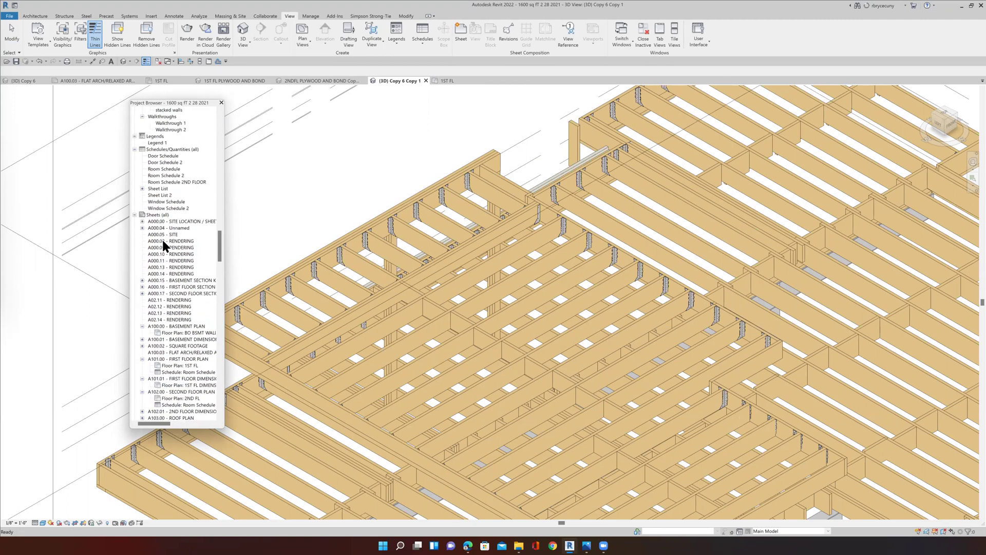
Step: Create a new Structural Connections category schedule named Structural Connection Schedule
right_click(156, 149)
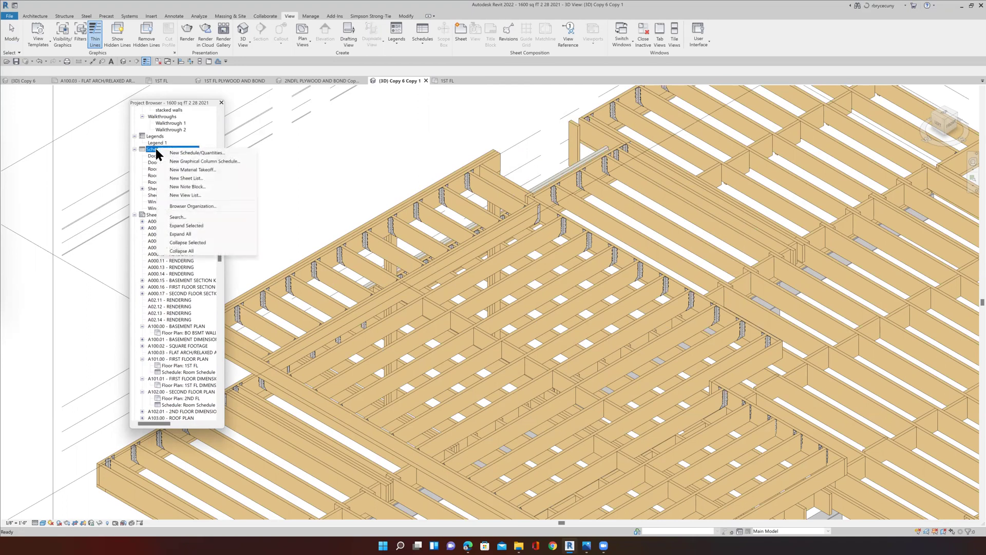
left_click(201, 152)
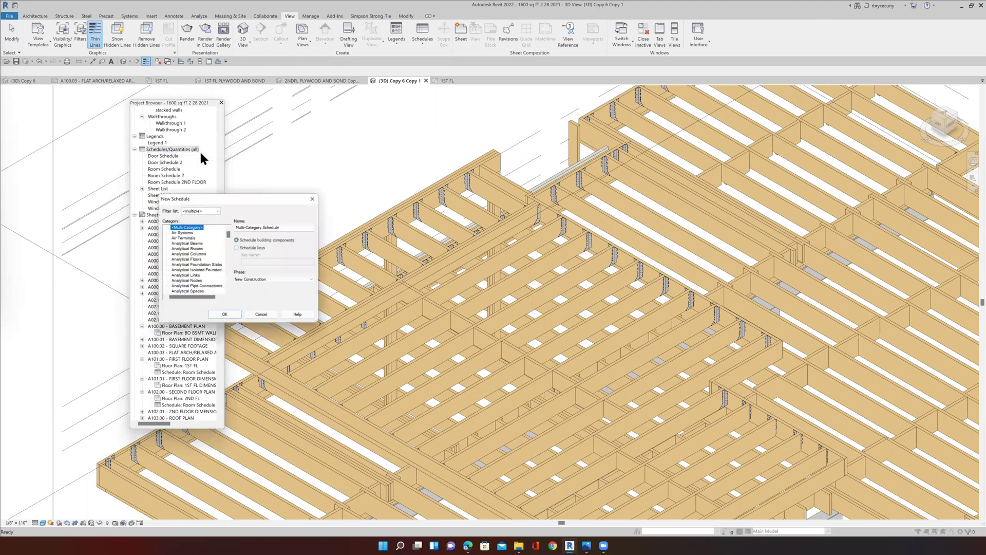
left_click_drag(238, 193, 353, 103)
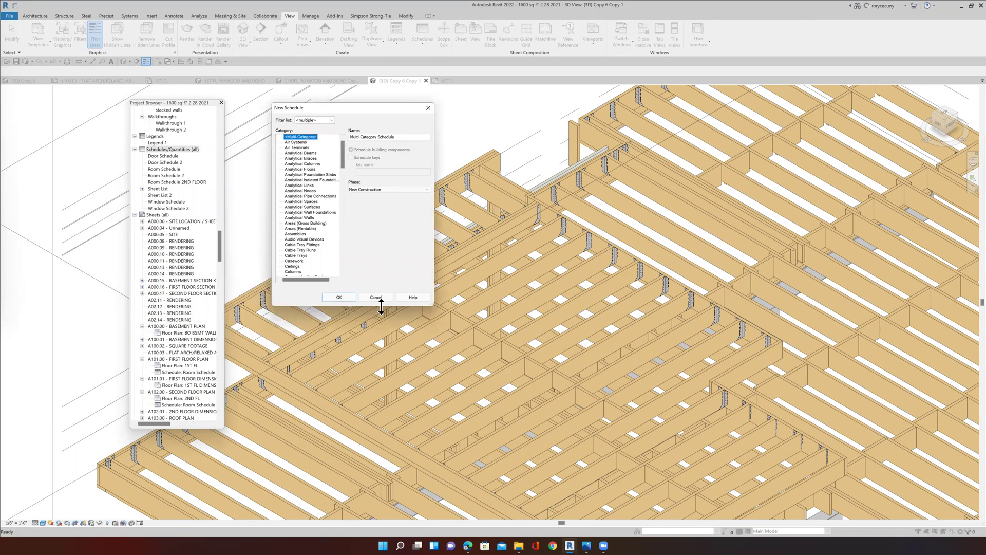
left_click_drag(381, 306, 381, 450)
scroll(305, 360, "down", 7)
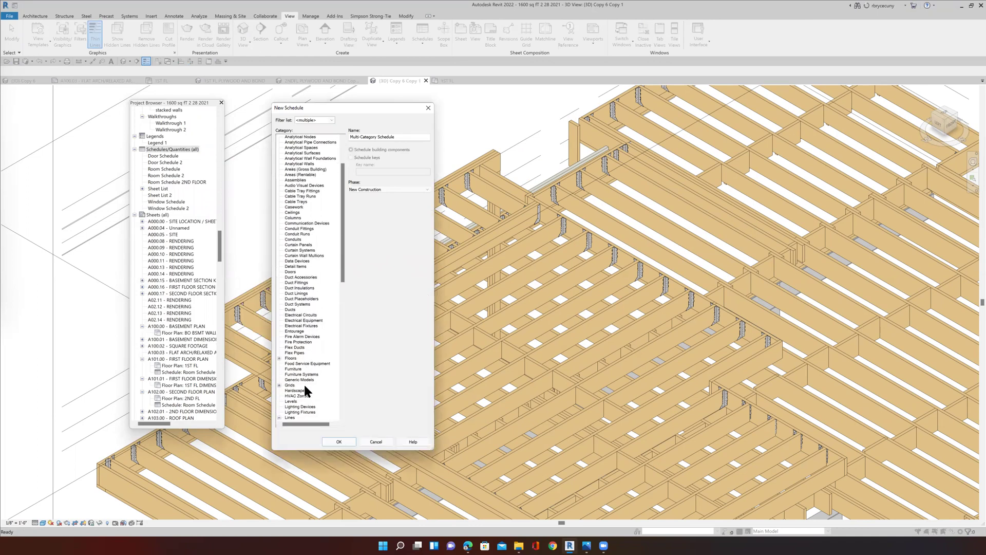
scroll(305, 384, "down", 10)
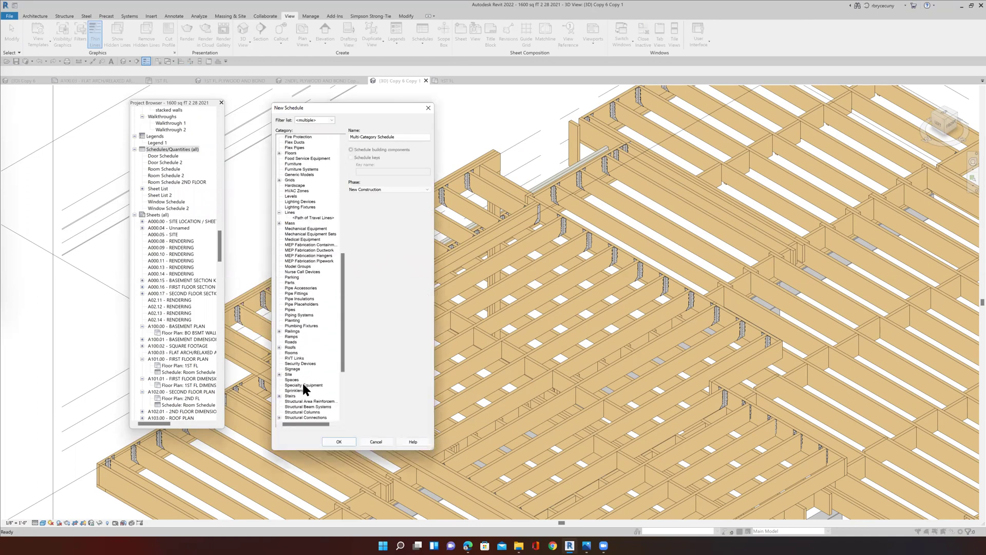
scroll(297, 391, "down", 2)
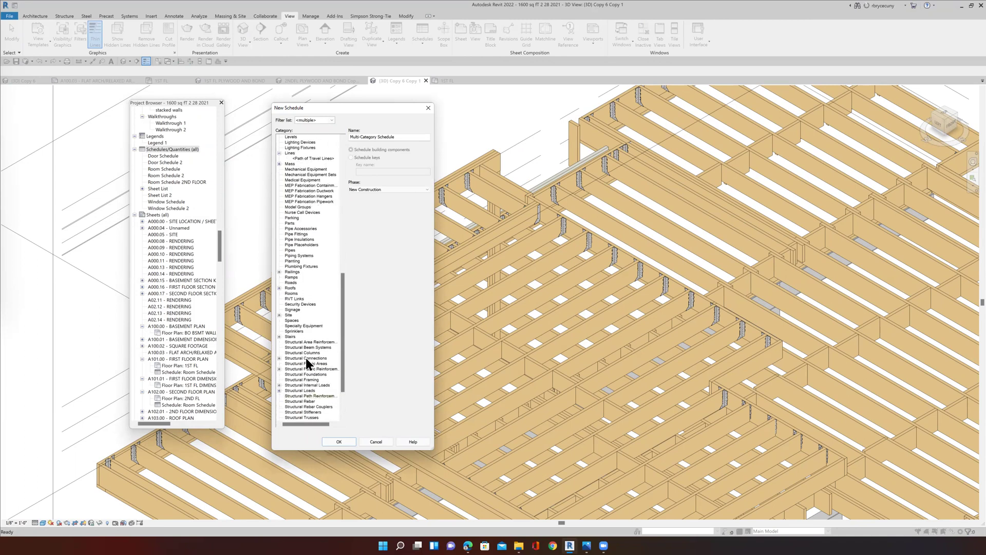
left_click(291, 358)
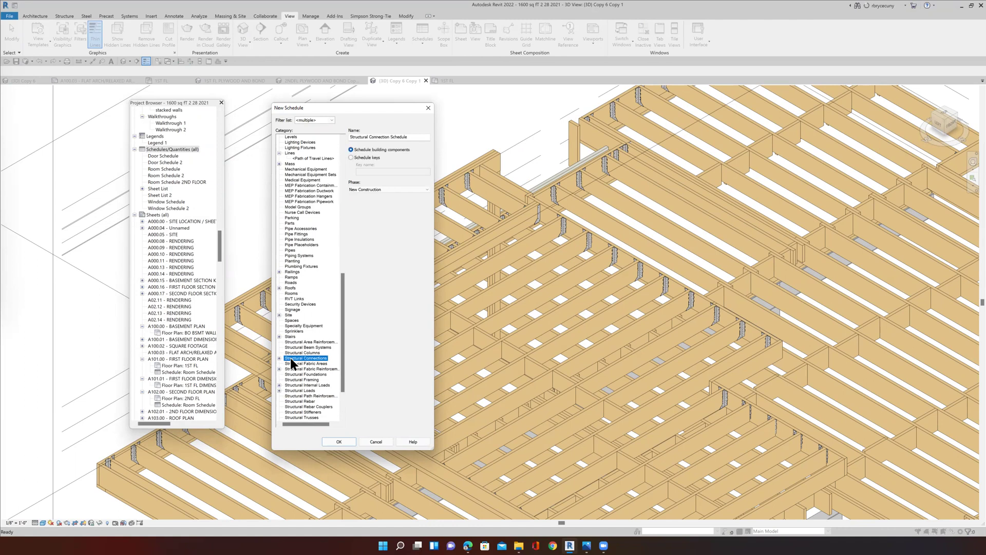
left_click(339, 442)
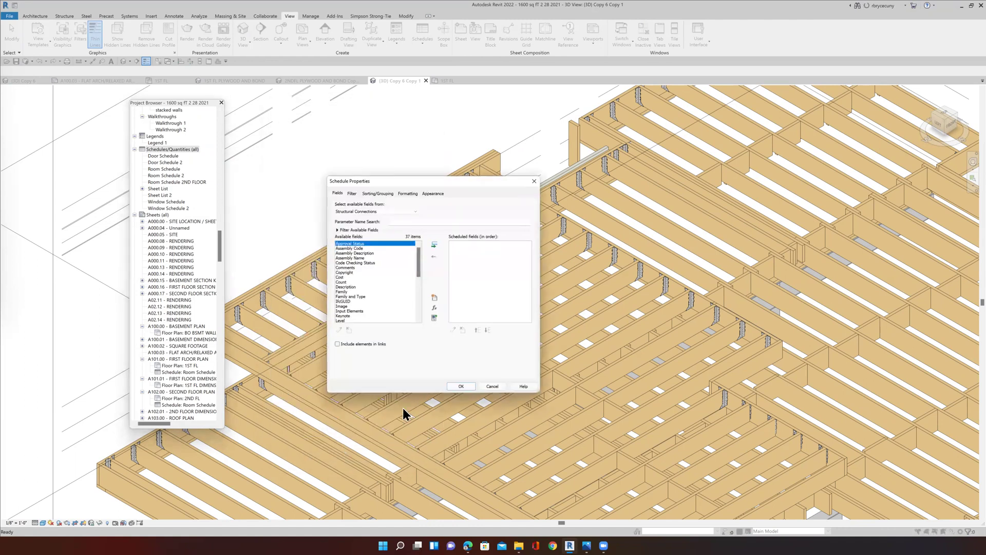
Step: Add Count to the schedule's scheduled fields
mouse_move(419, 257)
left_mouse_down()
mouse_move(421, 307)
mouse_move(419, 245)
left_mouse_up()
left_click(375, 243)
left_click_drag(418, 267, 419, 309)
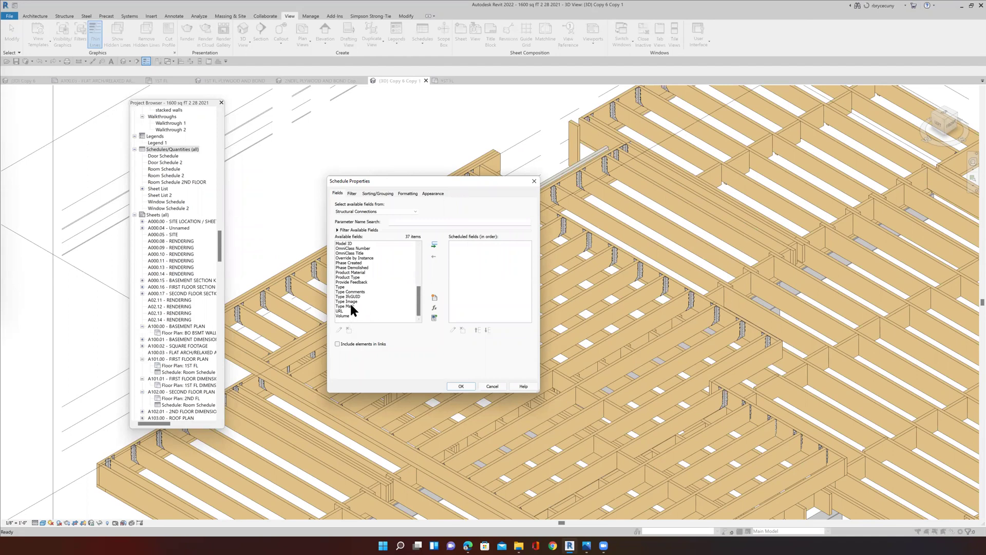
key("Home")
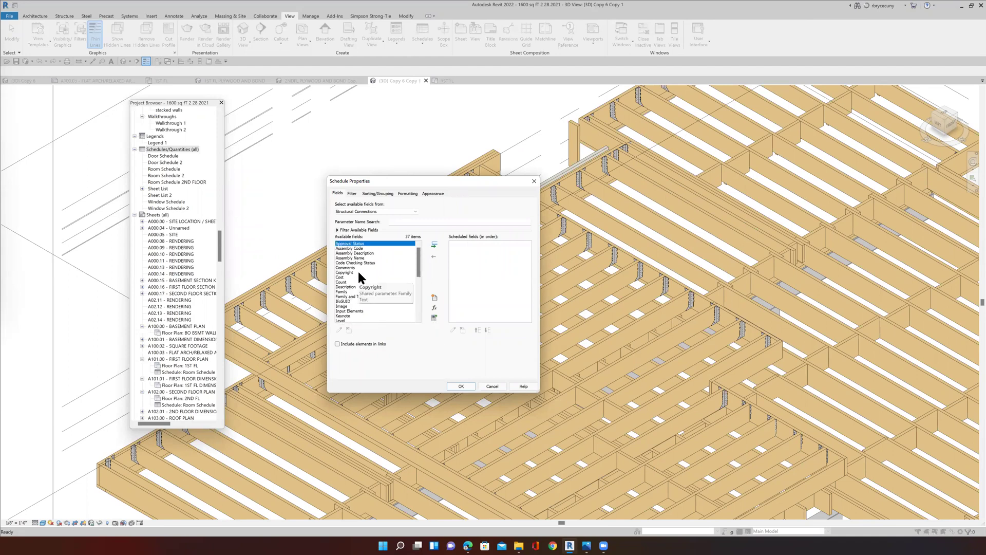
left_click(346, 281)
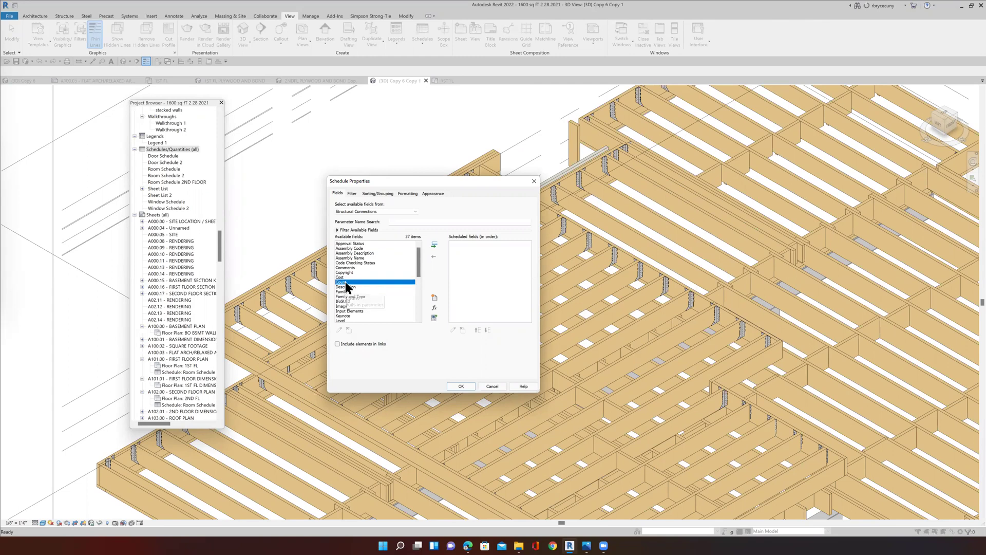
left_click(434, 247)
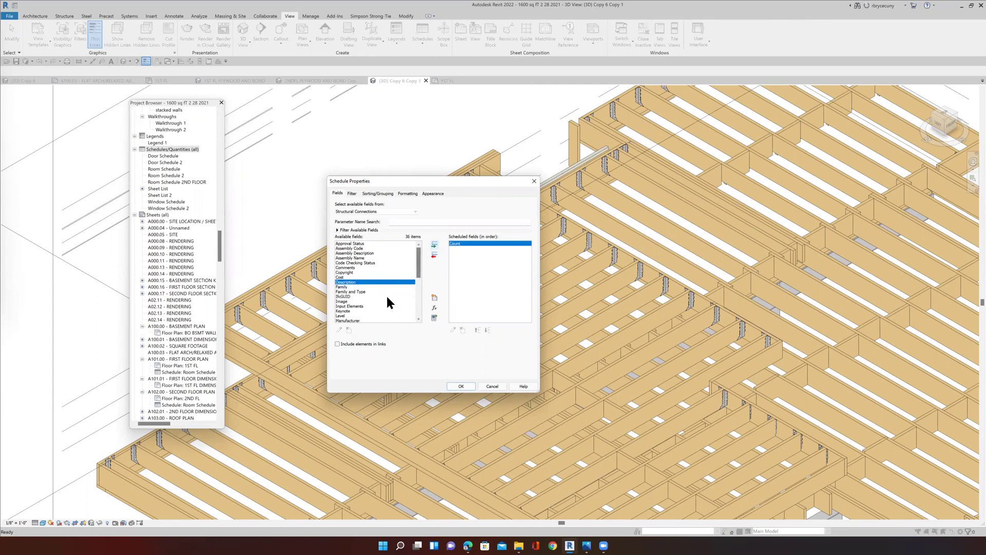
Step: Add Manufacturer and Model to the scheduled fields and confirm the schedule
scroll(362, 306, "down", 1)
left_click(362, 307)
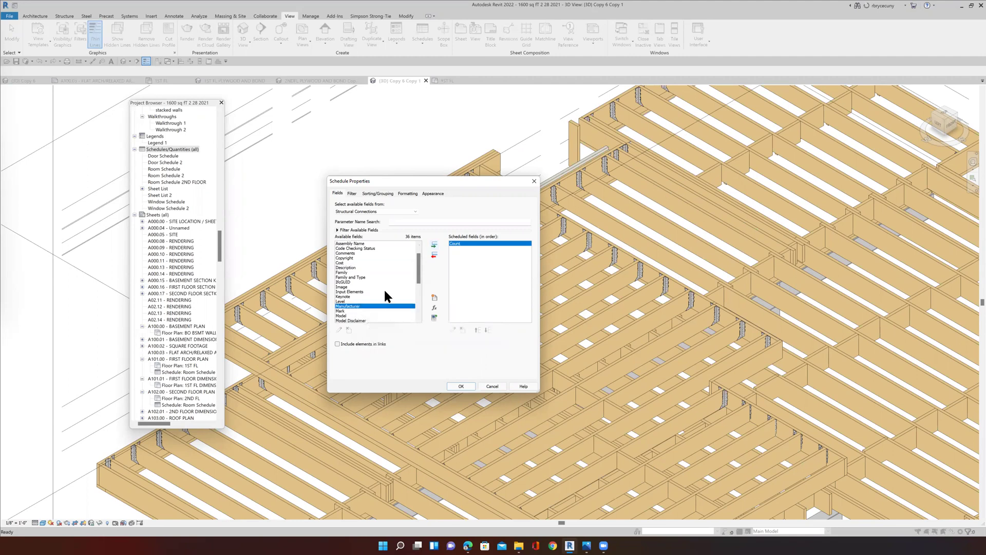
left_click(434, 245)
scroll(357, 300, "down", 1)
scroll(359, 304, "down", 1)
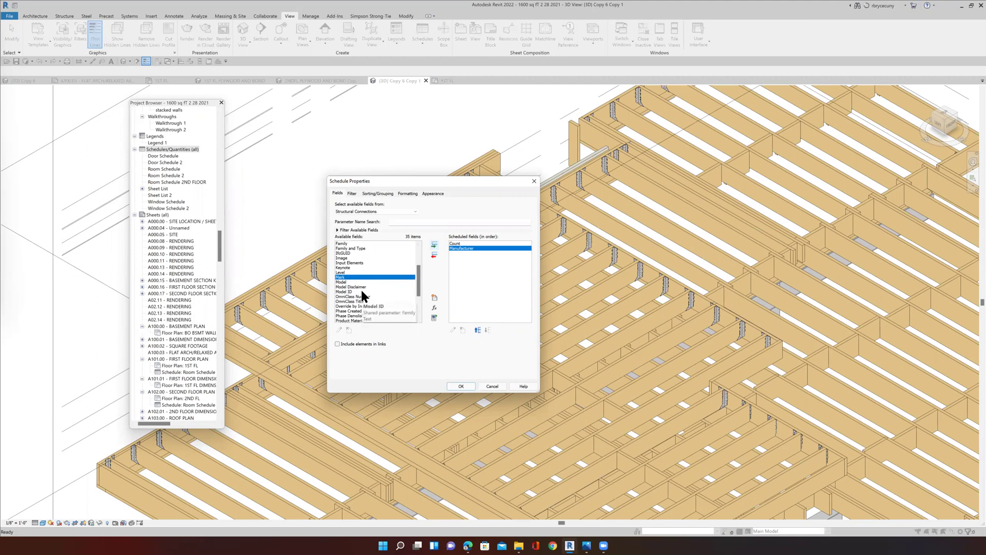
left_click(345, 281)
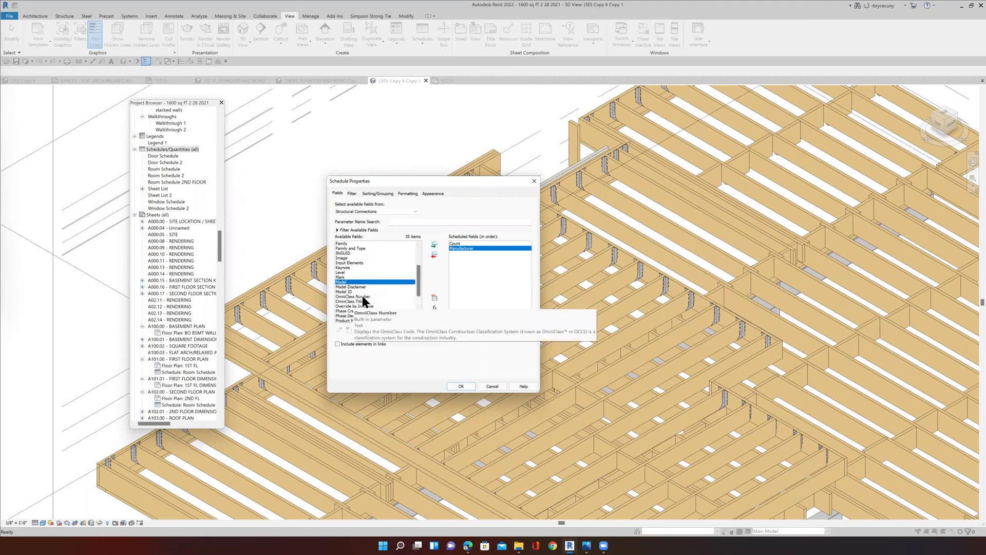
left_click(435, 245)
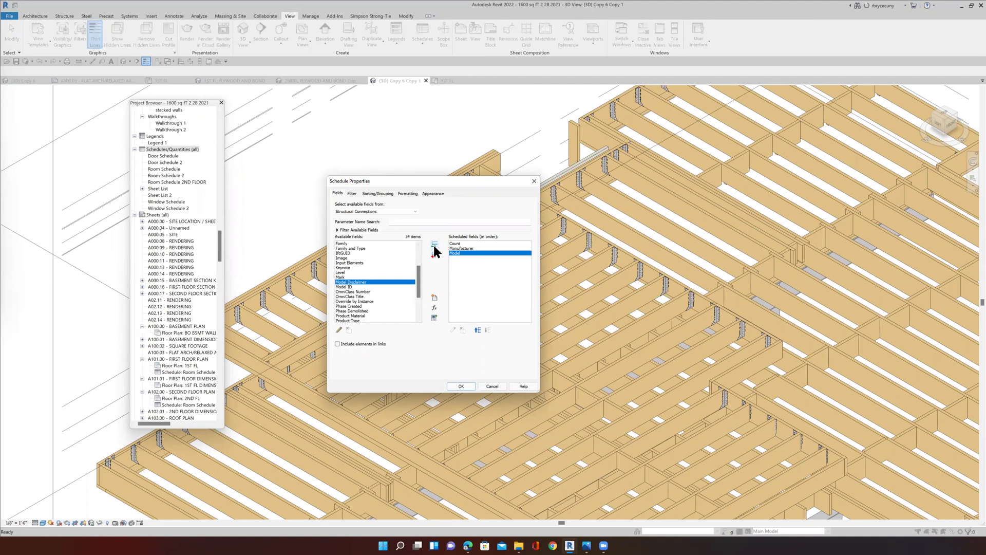
left_click(461, 386)
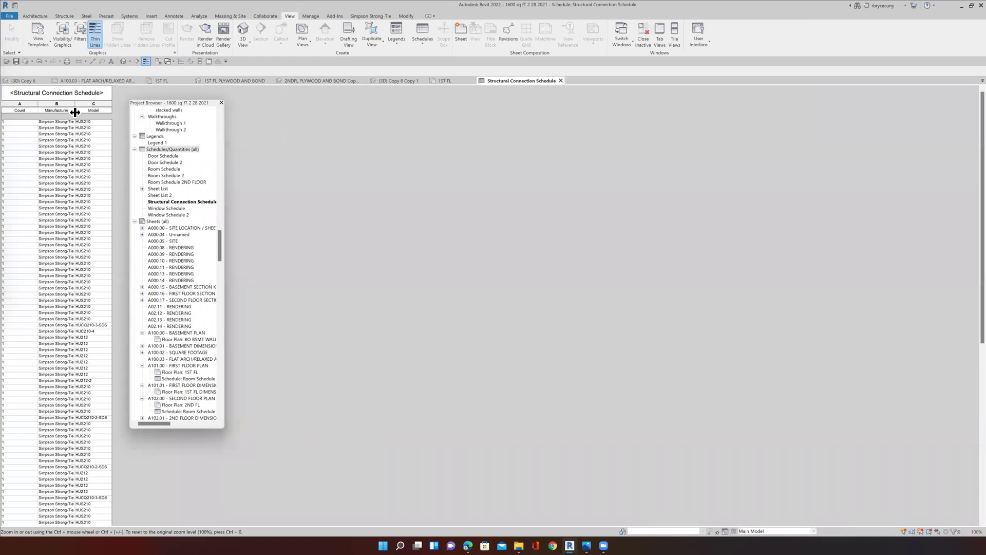
Step: Widen the Model and Manufacturer columns so full Simpson Strong-Tie names show
double_click(185, 104)
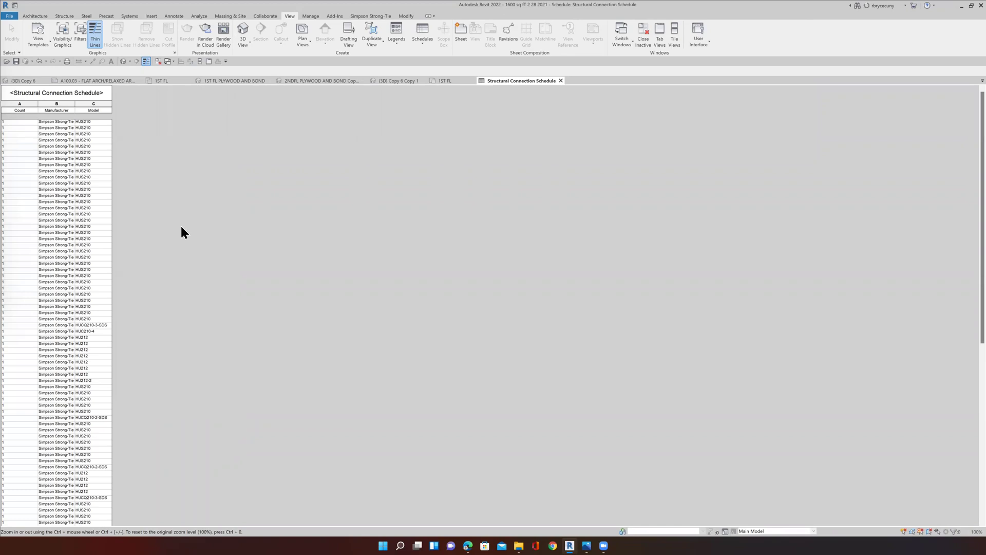
left_click(108, 240)
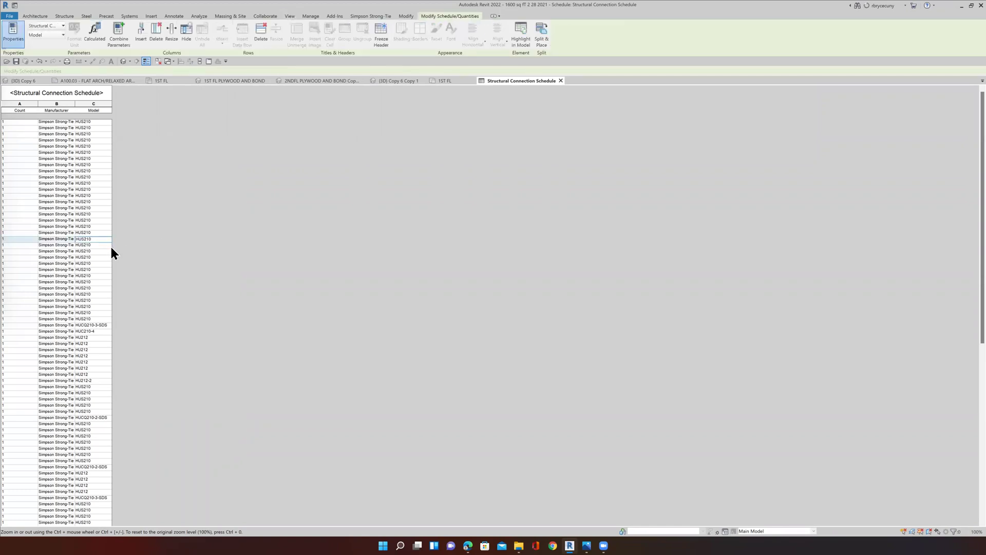
left_click_drag(111, 247, 339, 245)
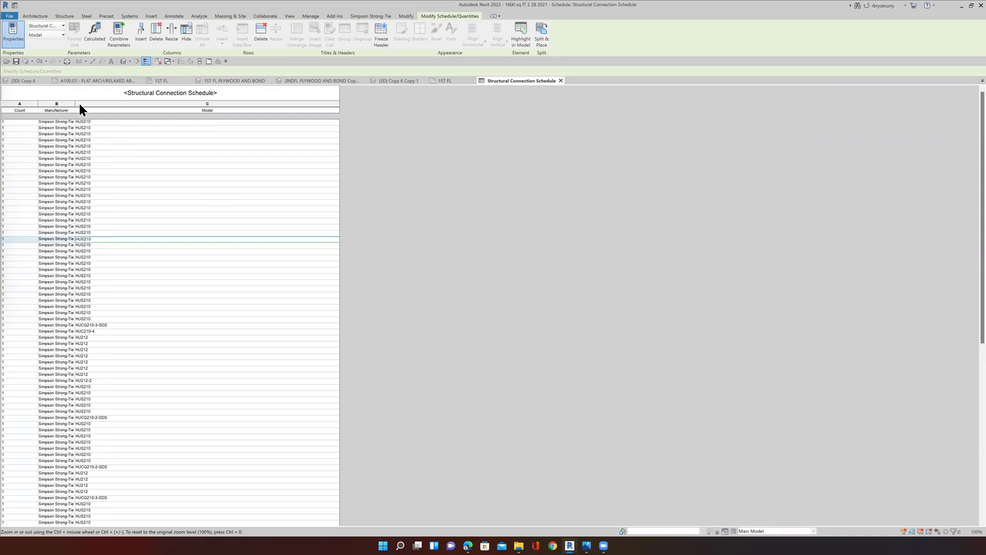
left_click_drag(72, 104, 137, 103)
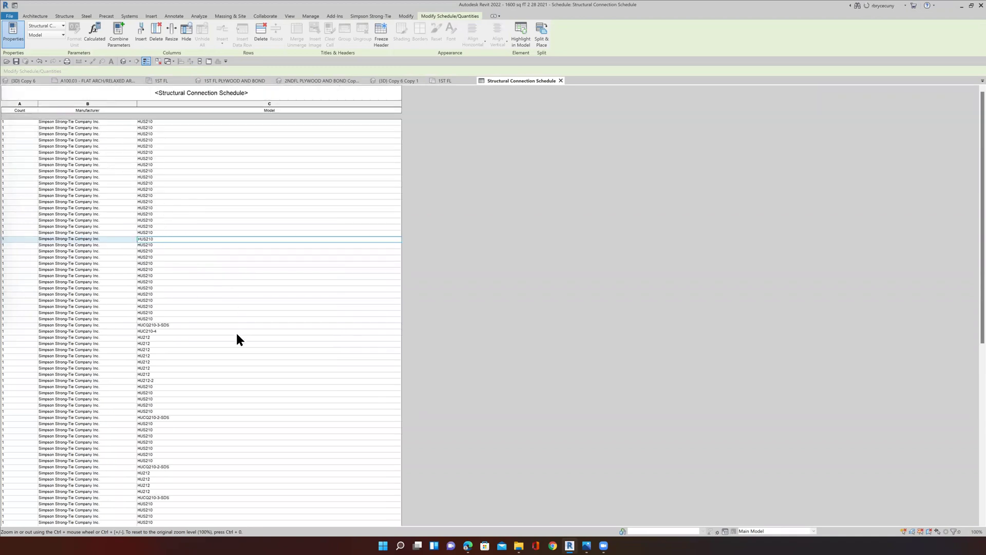
scroll(187, 418, "down", 3)
scroll(193, 402, "up", 3)
scroll(164, 396, "down", 15)
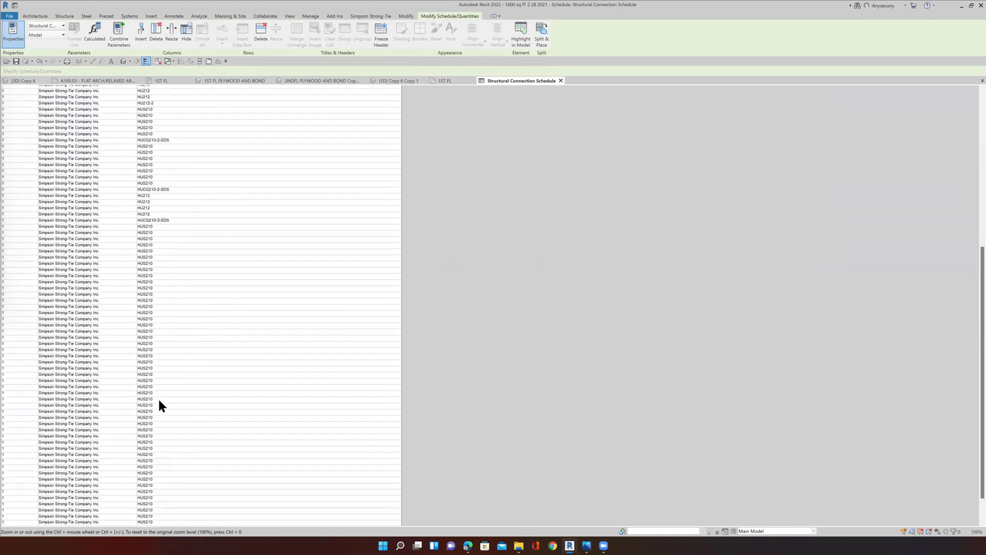
scroll(150, 374, "up", 15)
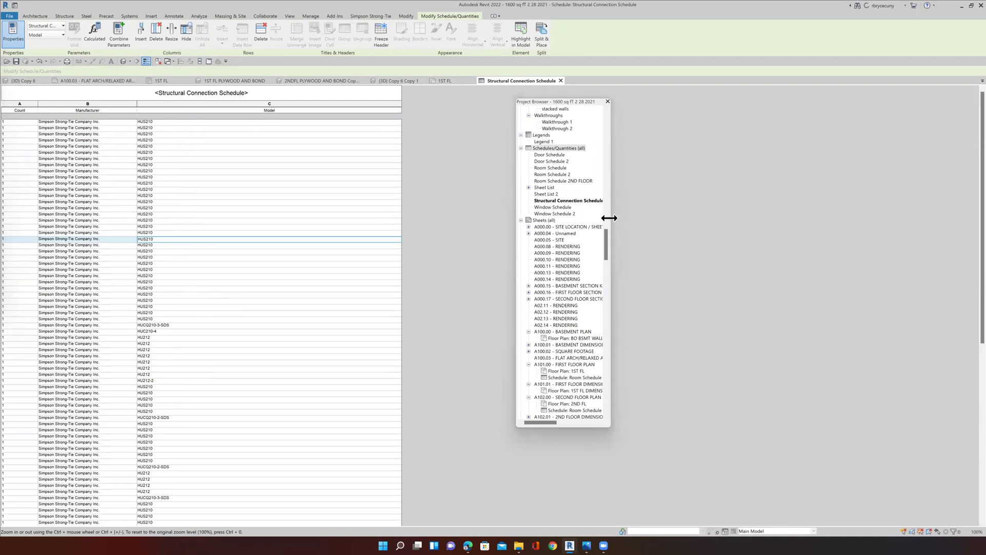
Step: Widen the floating Project Browser and browse its Schedules/Quantities (all) group
left_click_drag(609, 218, 766, 224)
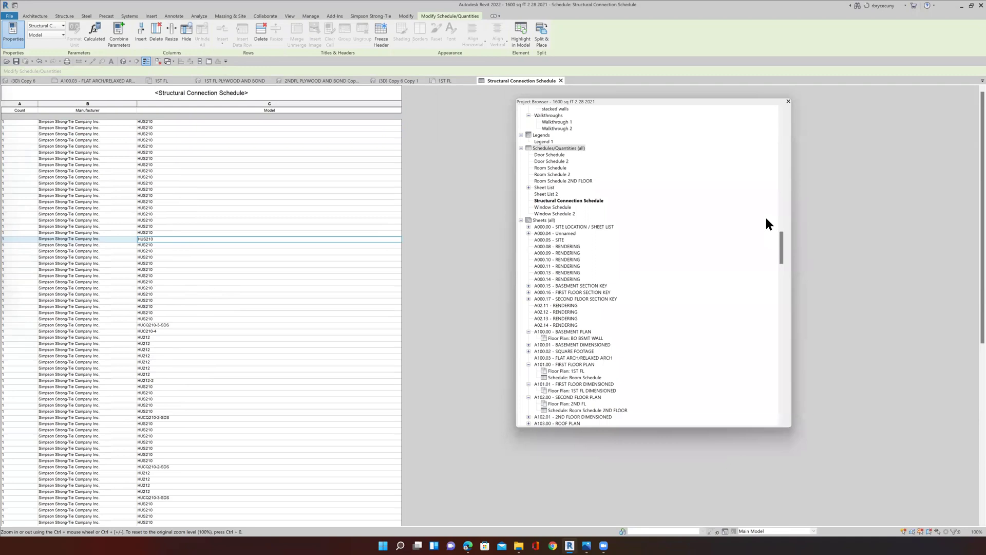
left_click(728, 220)
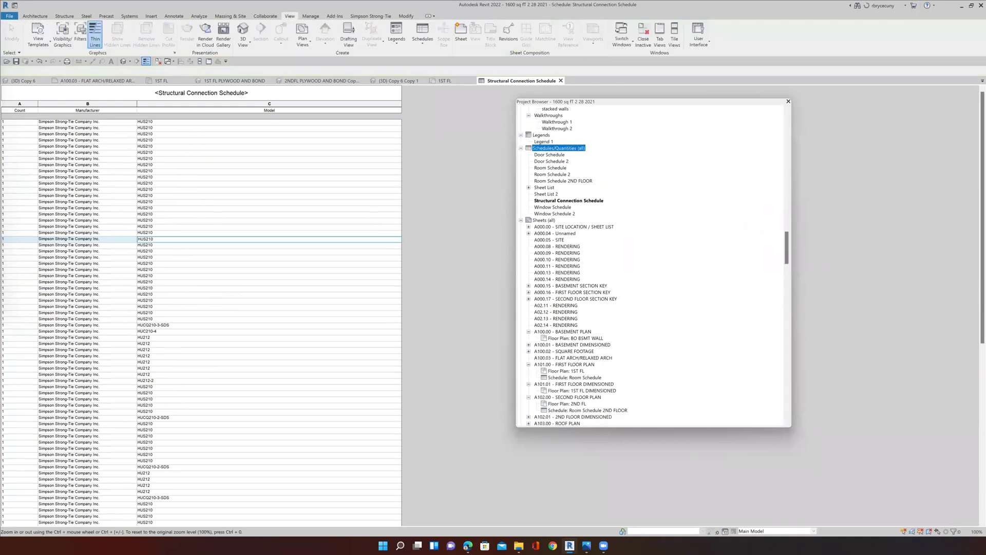
scroll(643, 250, "up", 14)
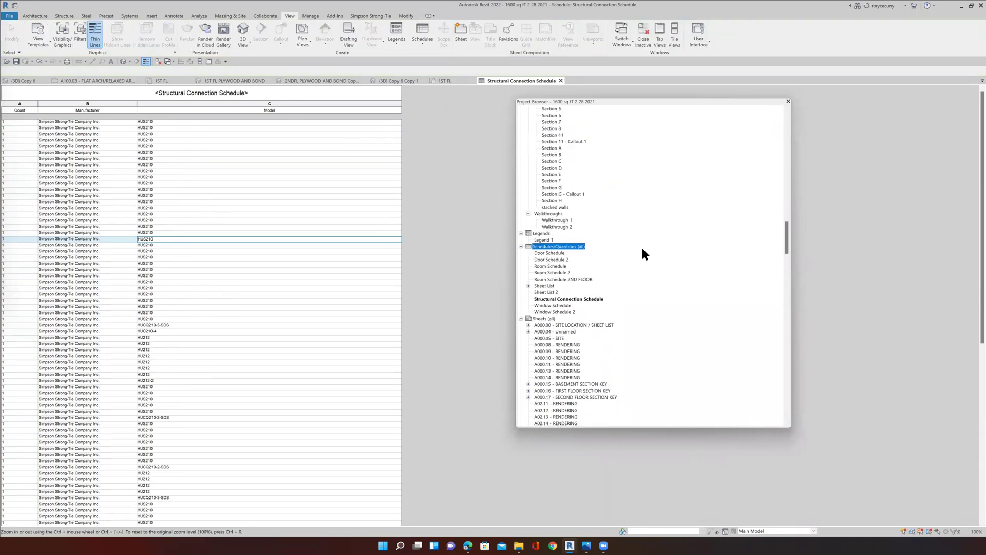
scroll(643, 249, "down", 3)
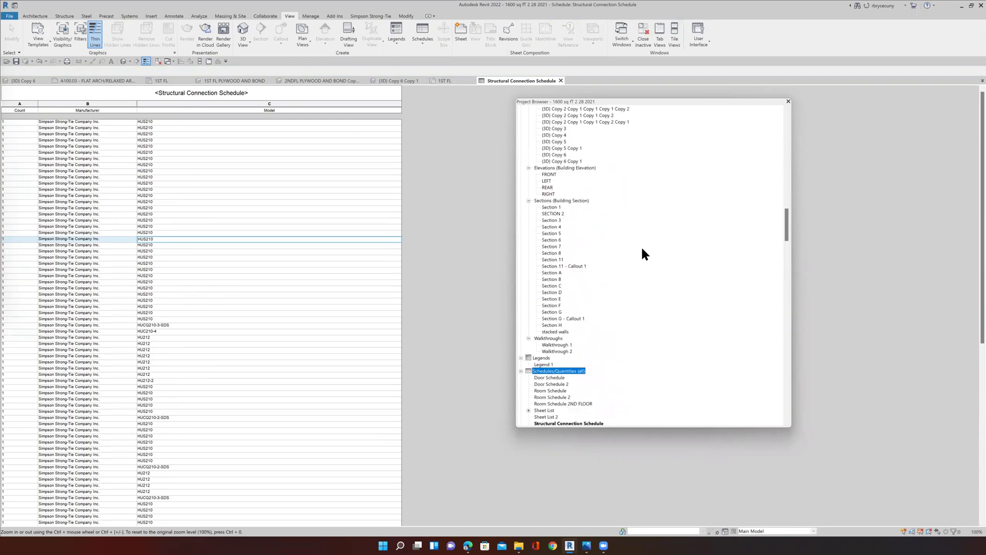
scroll(643, 250, "down", 2)
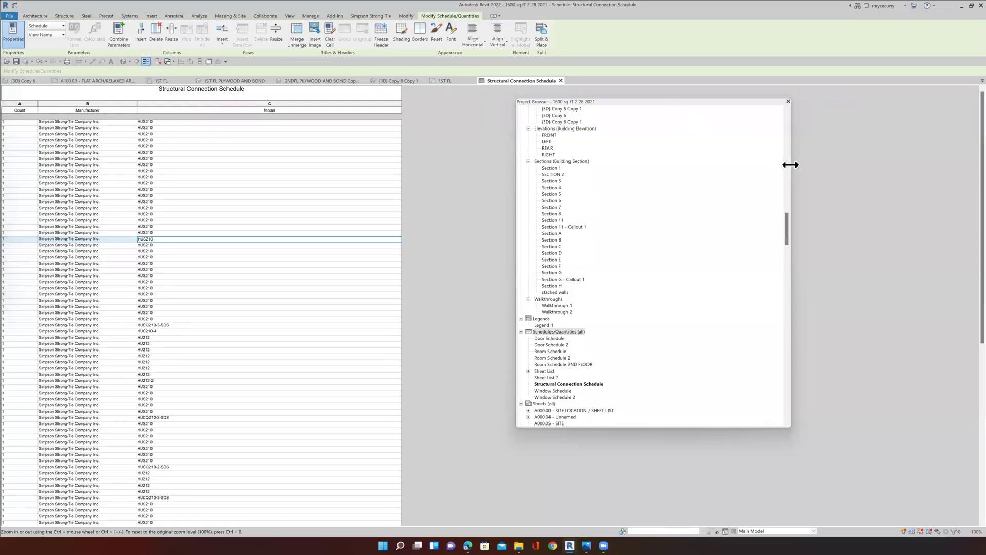
Step: Close the Project Browser and show the schedule's Properties palette
left_click_drag(790, 164, 616, 163)
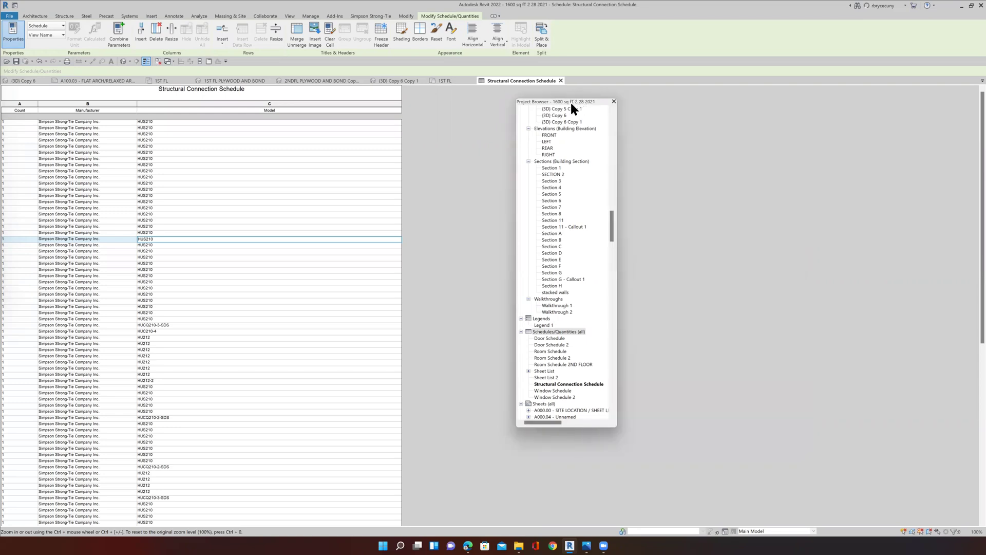
left_click(614, 101)
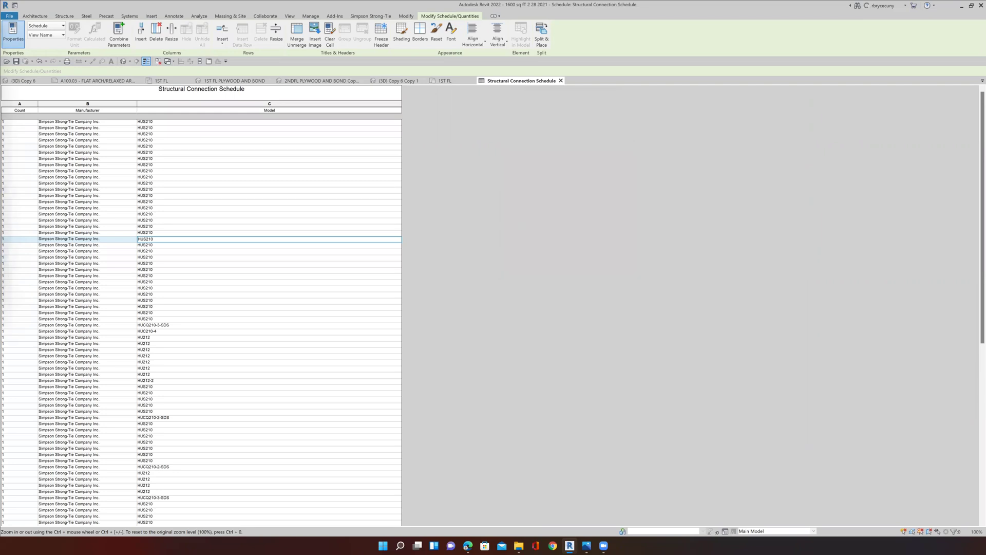
key("ctrl+1")
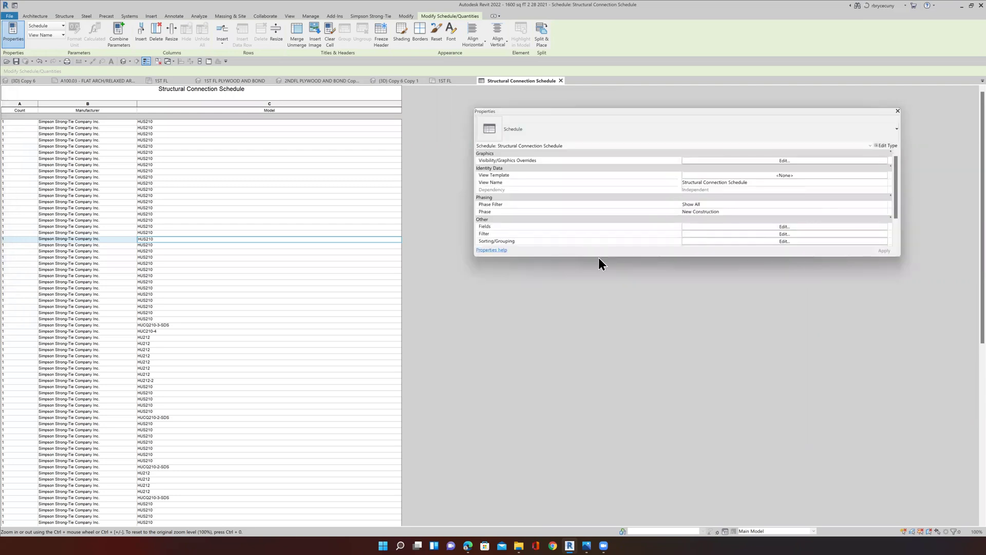
Step: In the schedule's Fields settings, leave the Filter tab set to no filter
left_click_drag(599, 257, 599, 309)
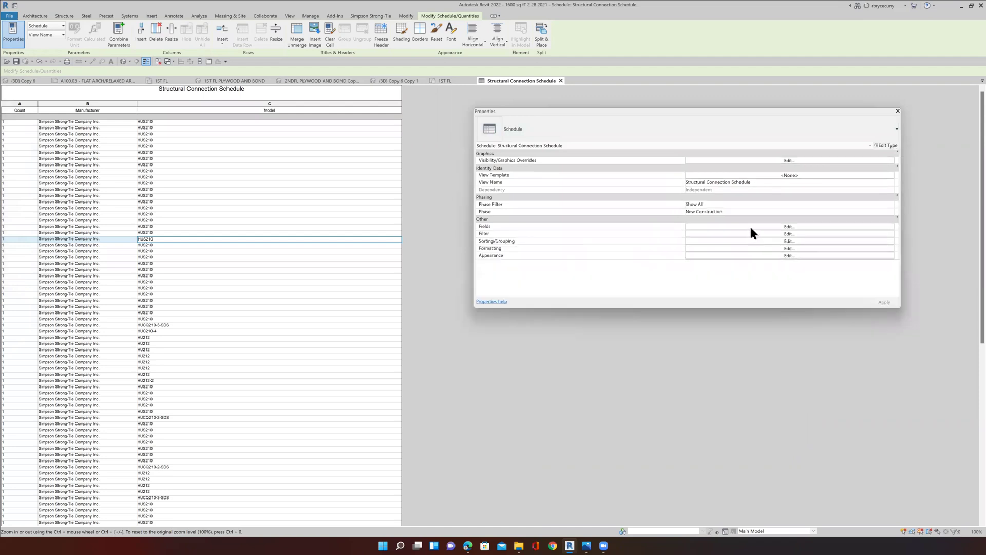
left_click(750, 225)
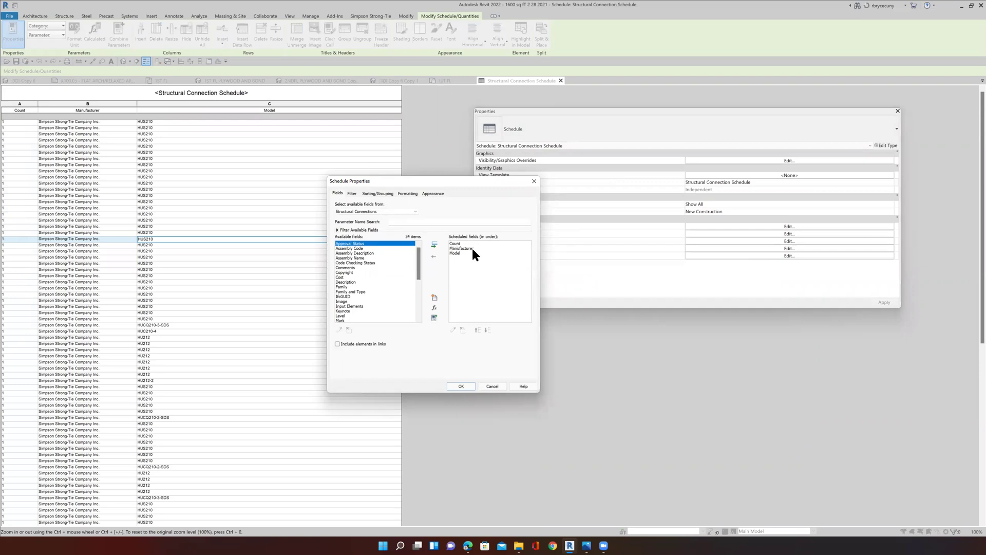
left_click(352, 194)
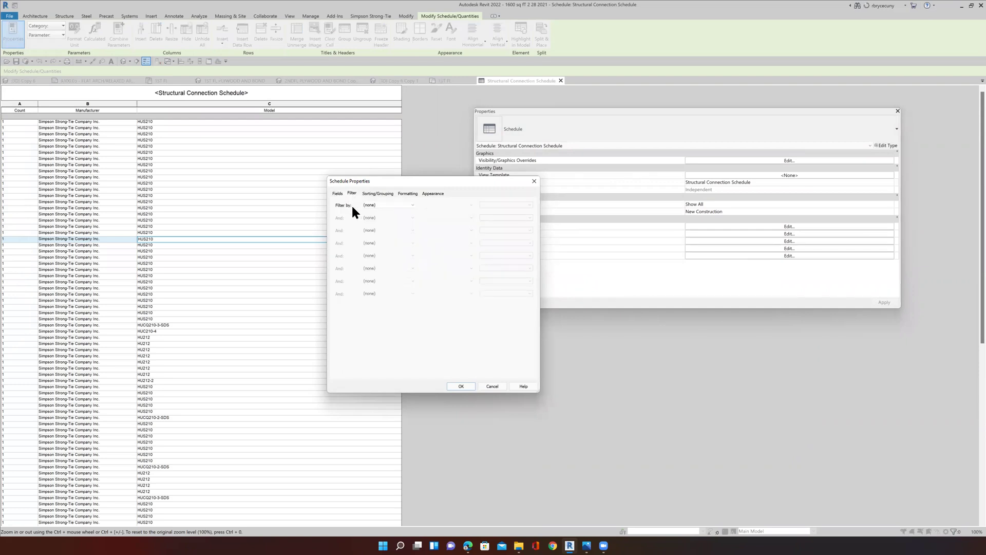
left_click(378, 205)
left_click(381, 203)
Step: Sort the schedule by Model in ascending order
left_click(386, 193)
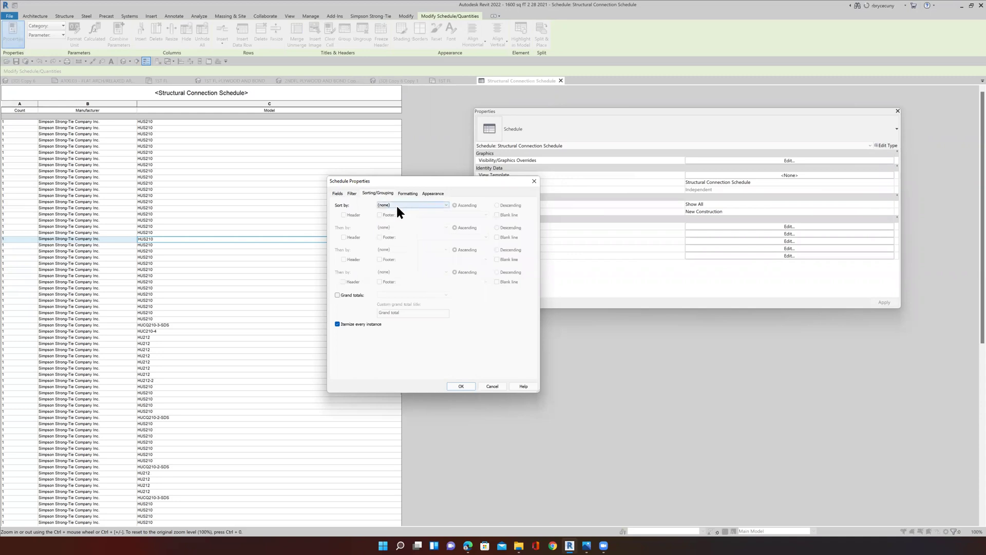
left_click(396, 204)
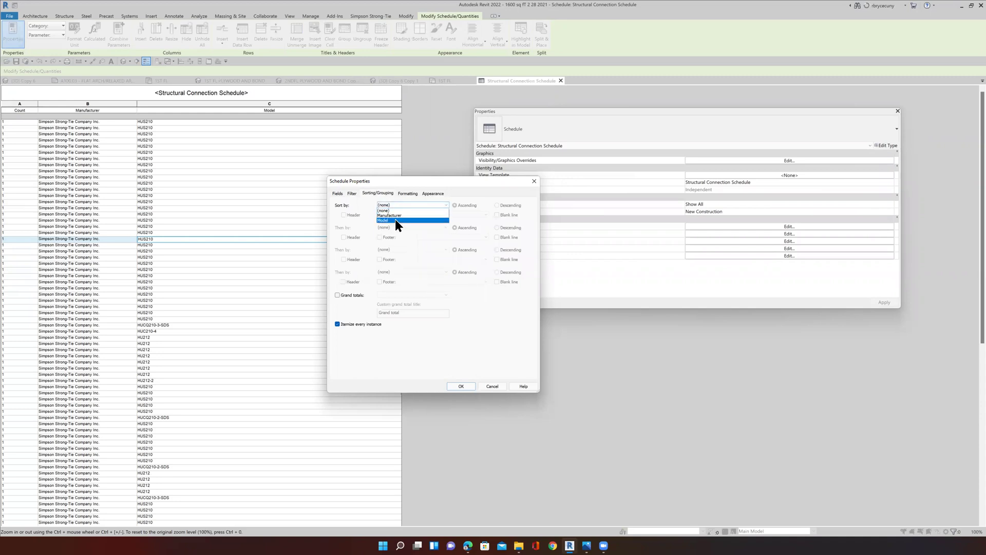
left_click(396, 219)
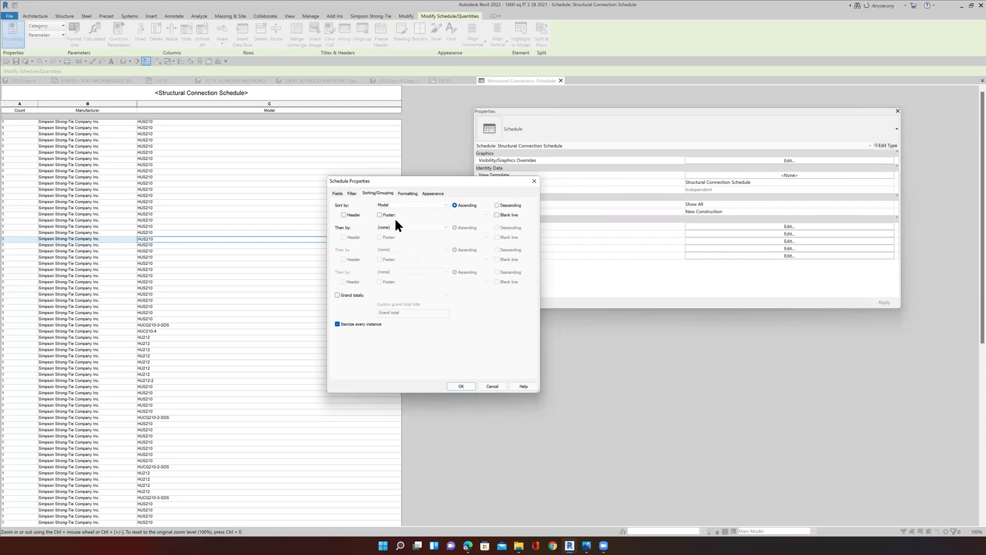
left_click(461, 386)
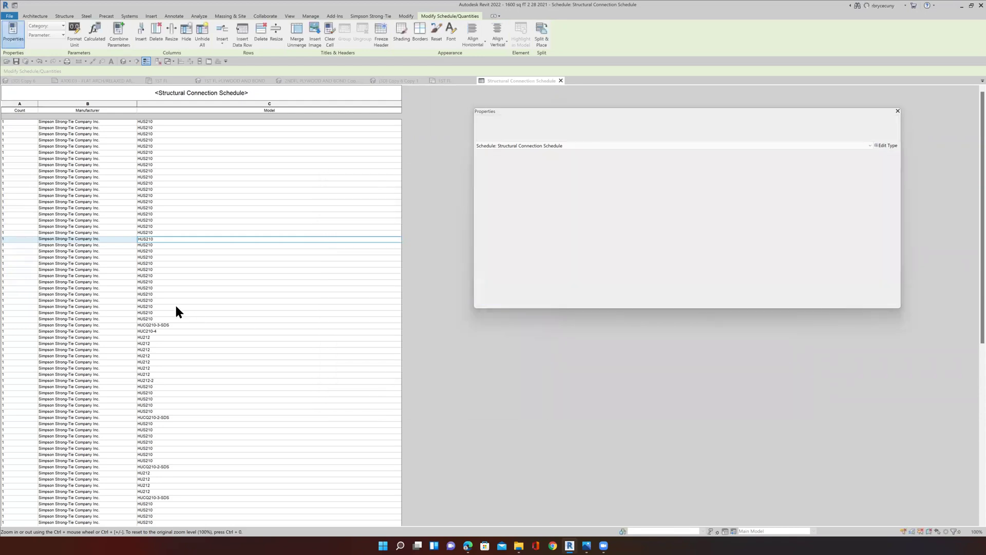
scroll(144, 341, "down", 10)
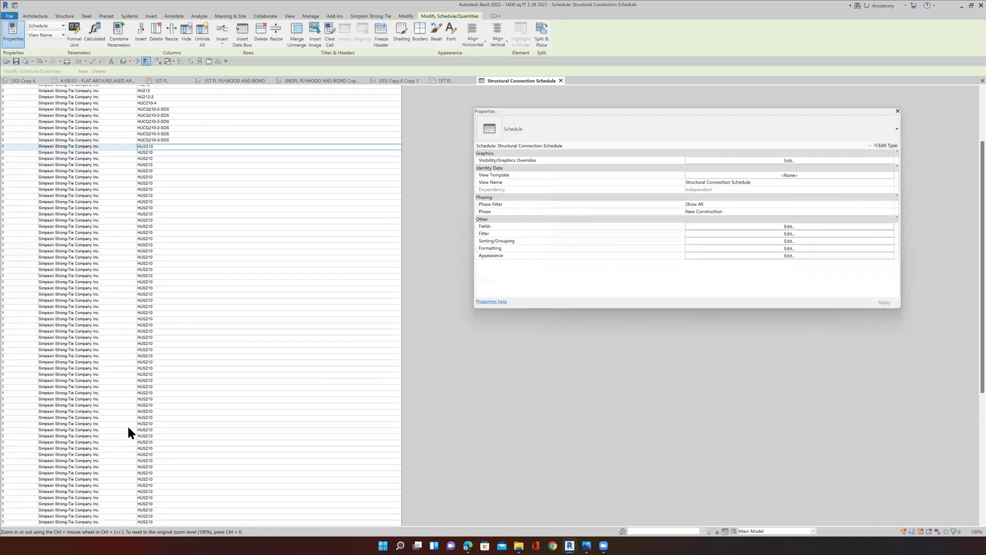
scroll(137, 418, "up", 5)
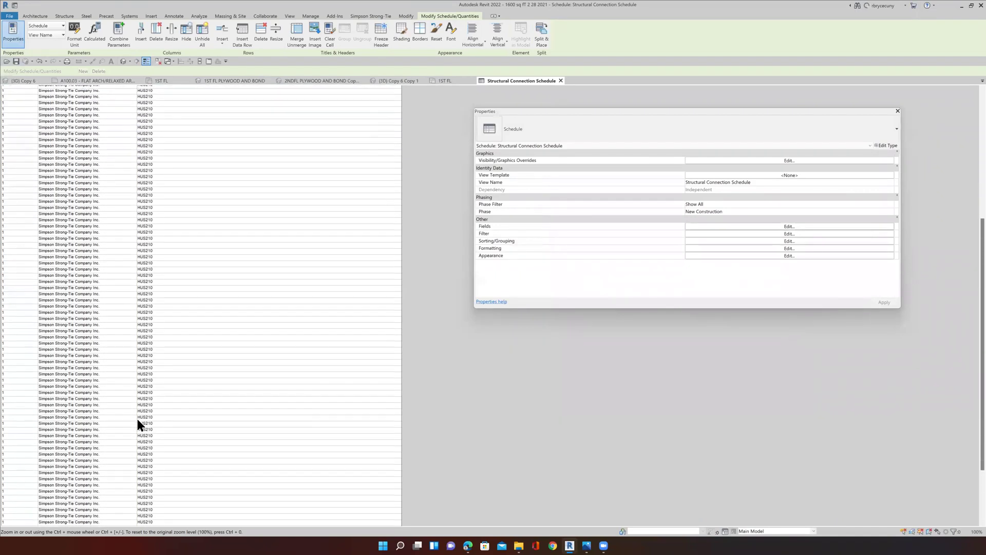
scroll(136, 419, "up", 3)
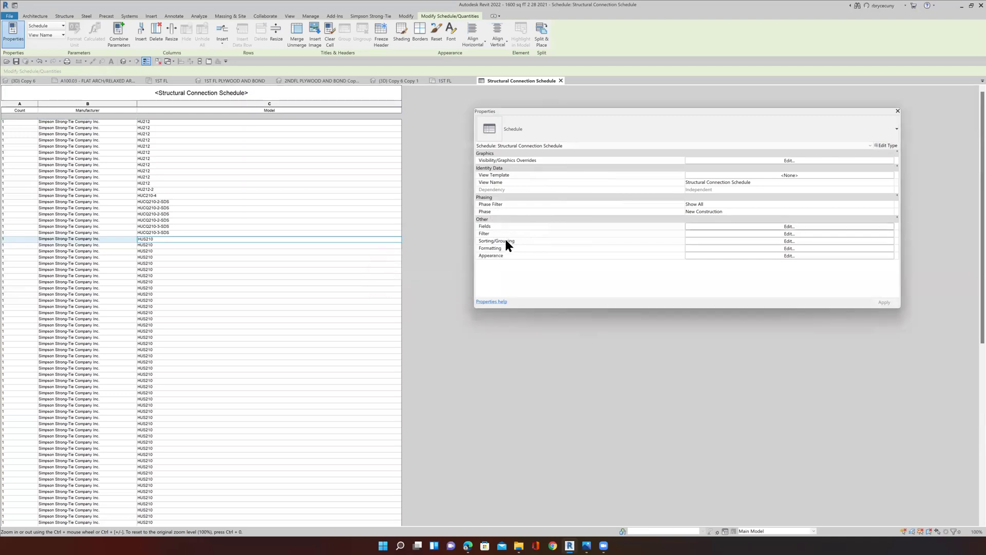
Step: Turn off Itemize every instance and turn on Grand totals in Sorting/Grouping
left_click(702, 242)
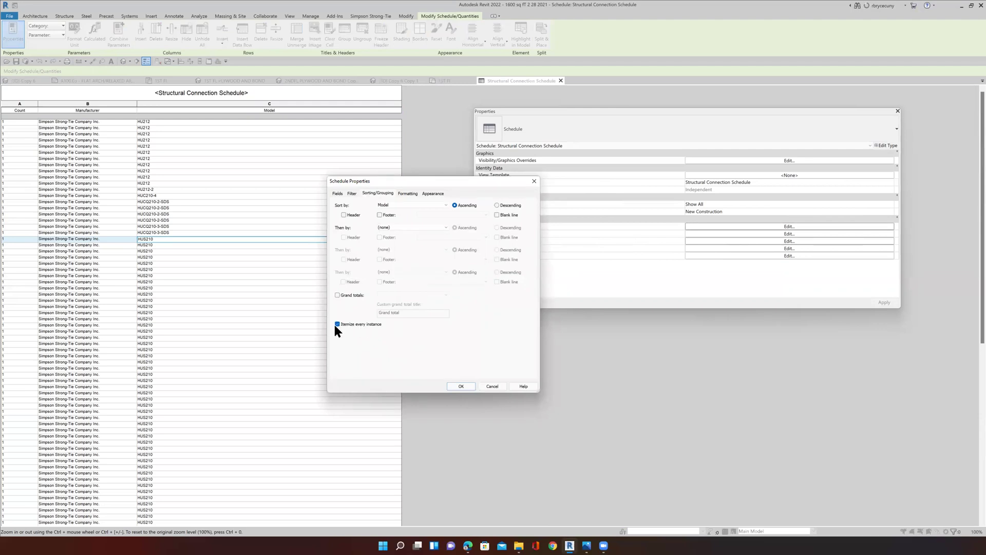
left_click(338, 323)
left_click(337, 295)
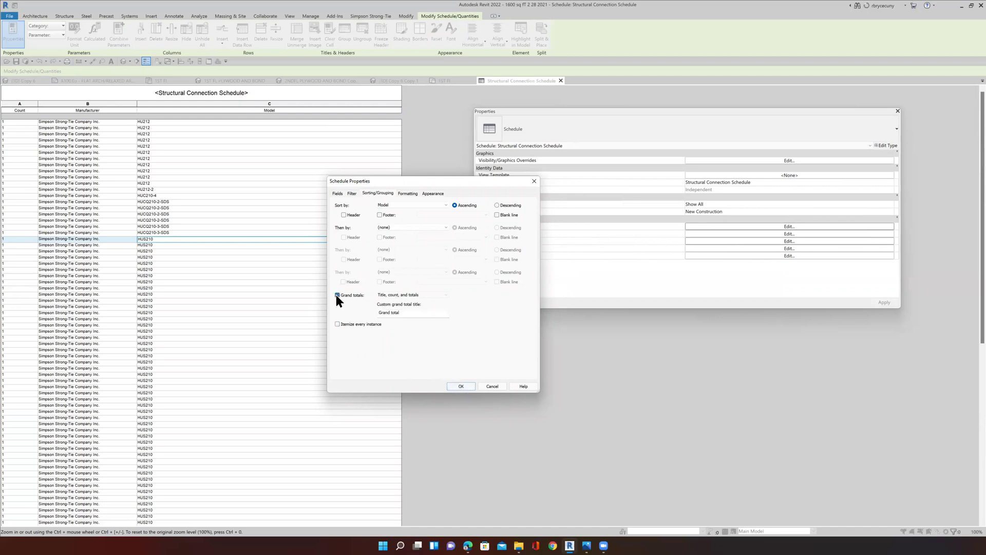
left_click(467, 388)
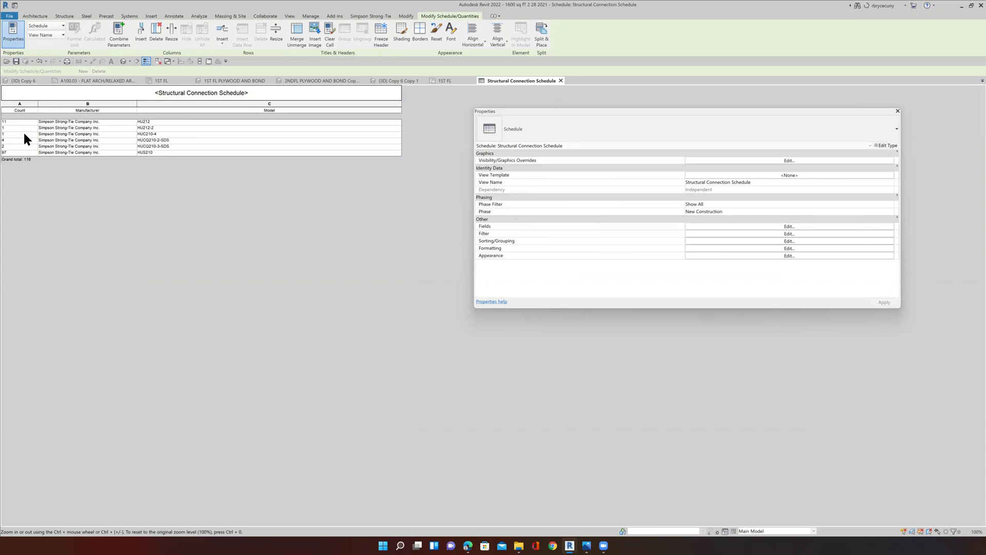
Step: Narrow column C to fit the model names and select the 97-hanger HUS210 row
left_click_drag(401, 114, 227, 115)
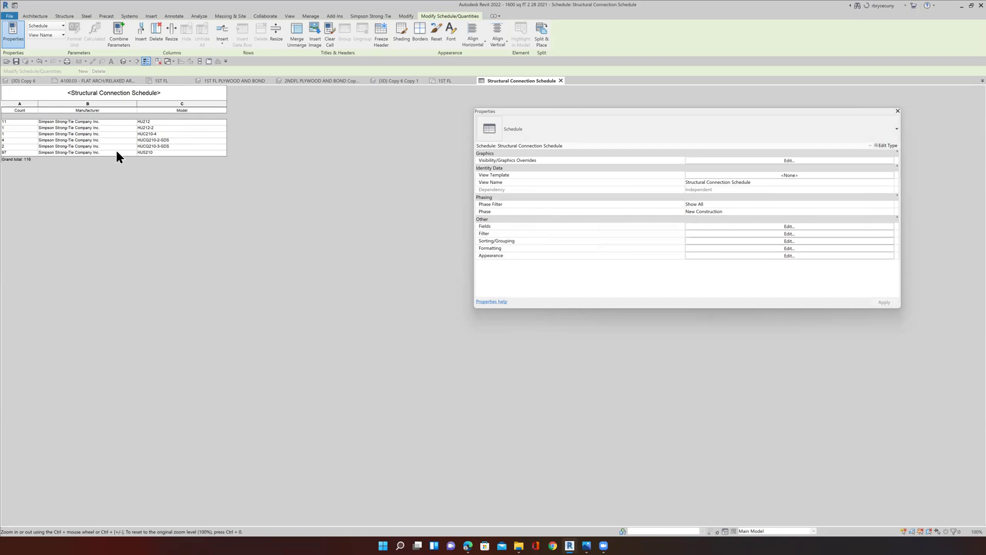
left_click(143, 153)
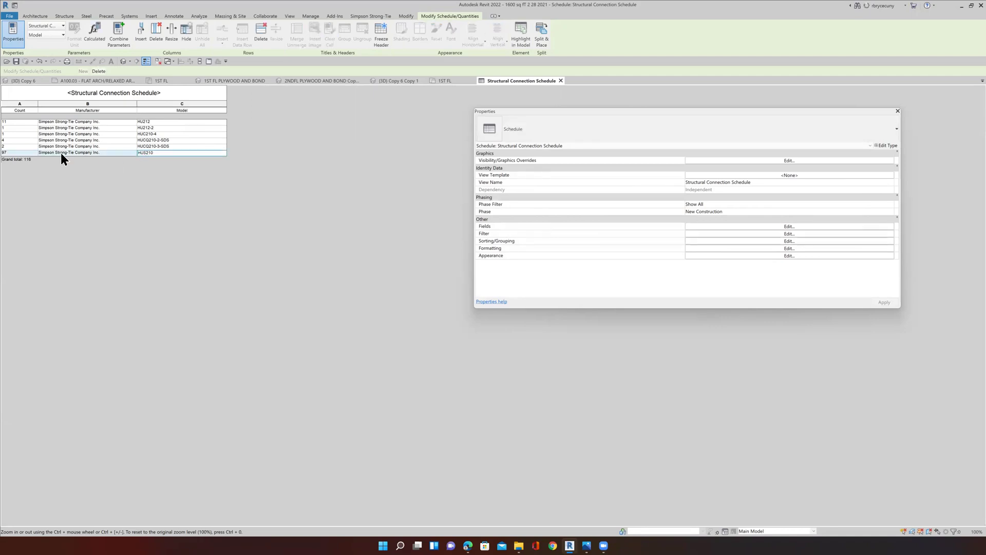
Step: Highlight the 97 HUS210 hangers in the 3D view, saving the project when prompted
left_click(522, 41)
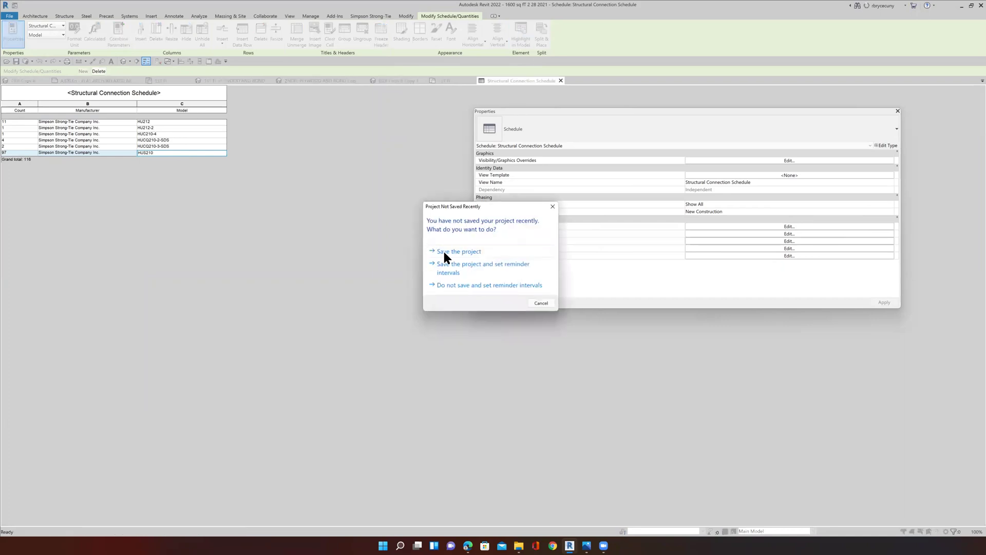
left_click(443, 250)
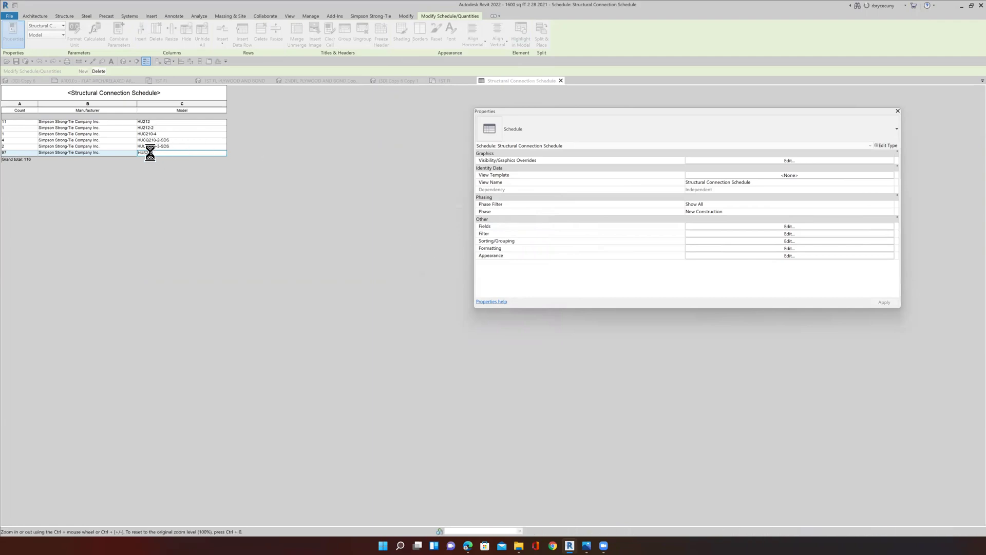
key("ctrl+Tab")
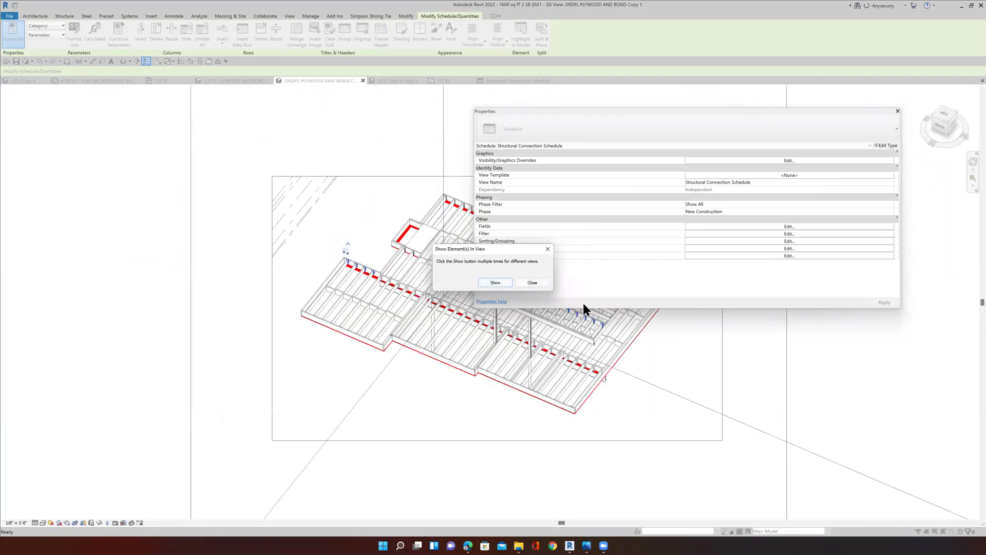
left_click(527, 282)
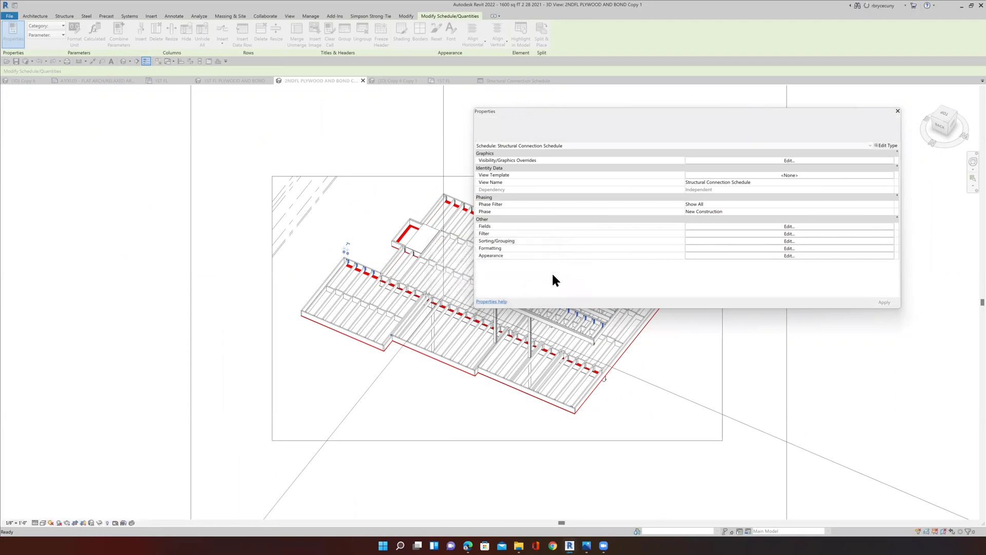
Step: Dock and close the Properties palette to reveal the full 3D framing with hangers
double_click(772, 112)
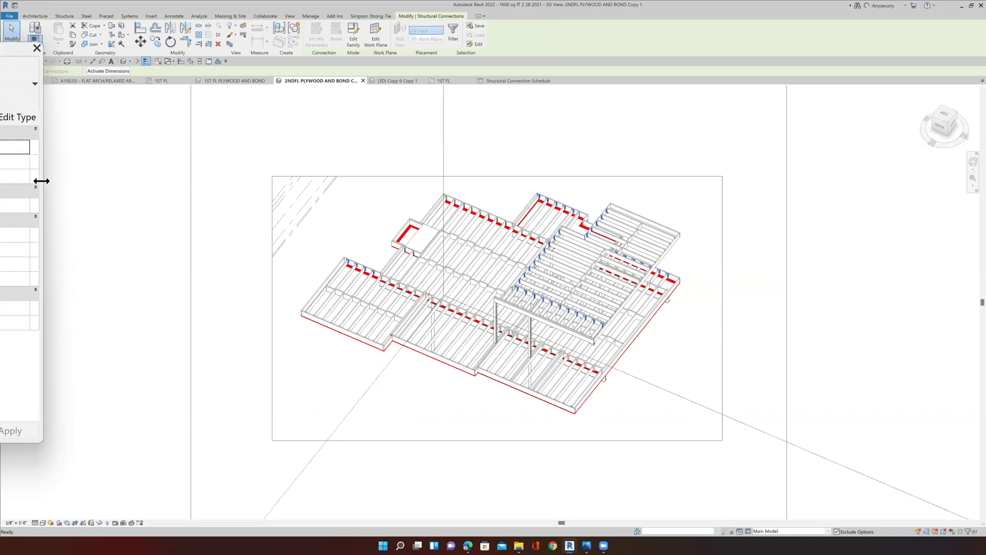
left_click_drag(41, 181, 1, 181)
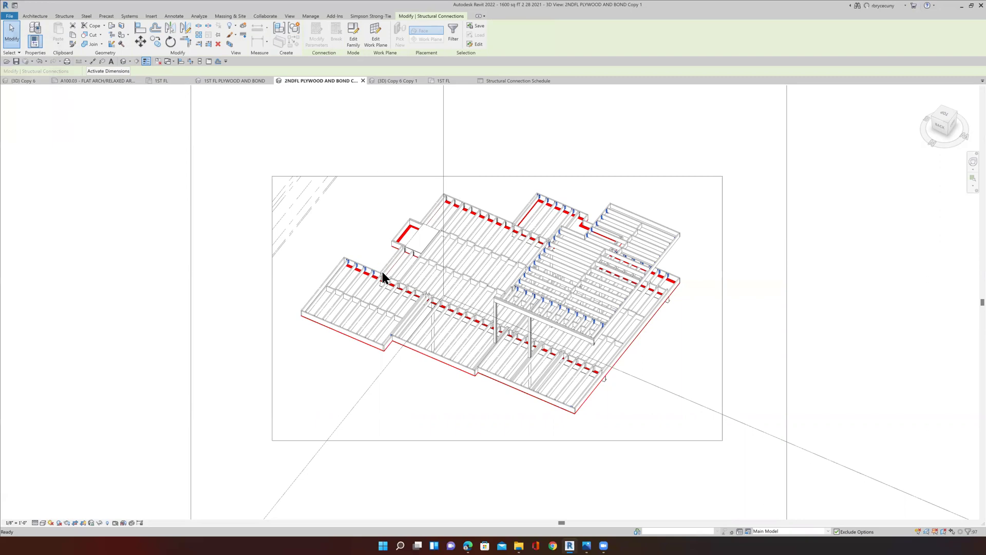
scroll(383, 273, "up", 5)
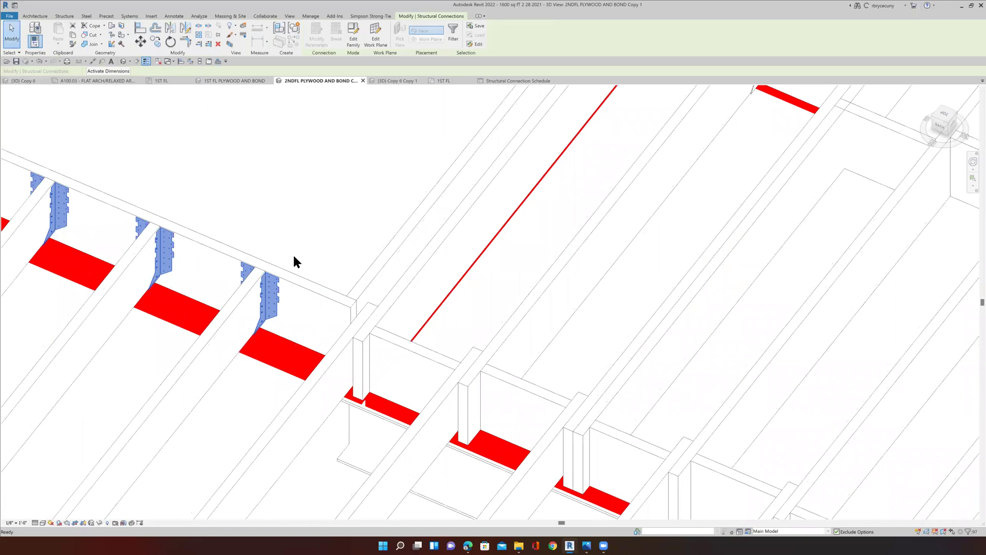
scroll(313, 304, "down", 8)
scroll(316, 310, "up", 6)
scroll(319, 196, "down", 5)
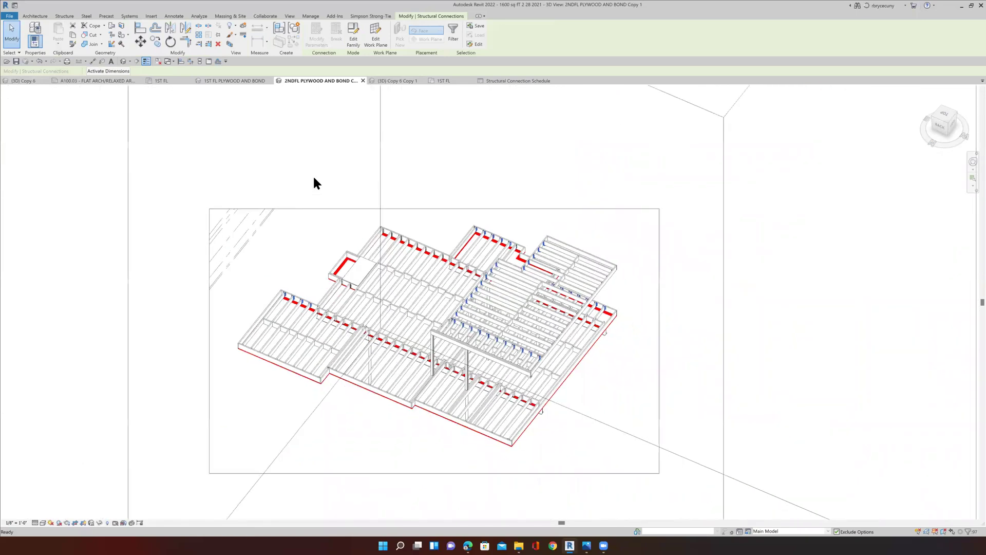